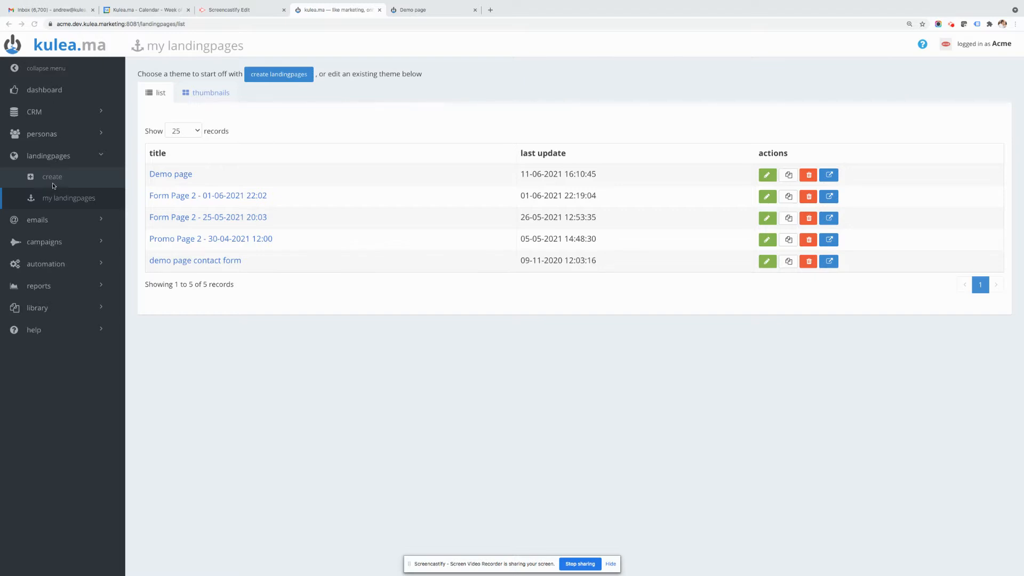
Open the "Demo page" landing page from my landingpages for editing
{"action": "left_click", "coordinate": [93, 160]}
{"action": "left_click", "coordinate": [92, 158]}
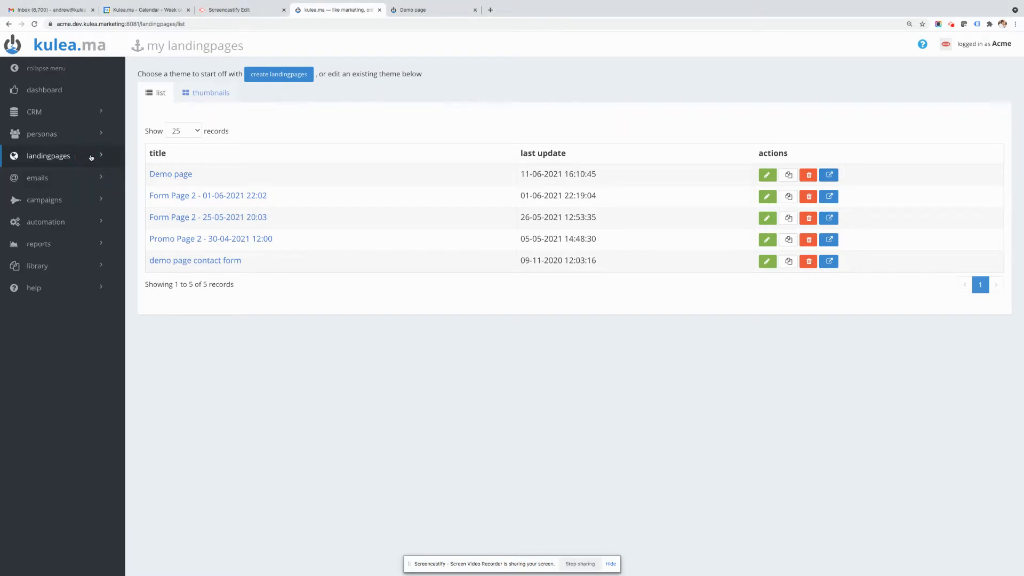
{"action": "left_click", "coordinate": [91, 158]}
{"action": "left_click", "coordinate": [57, 200]}
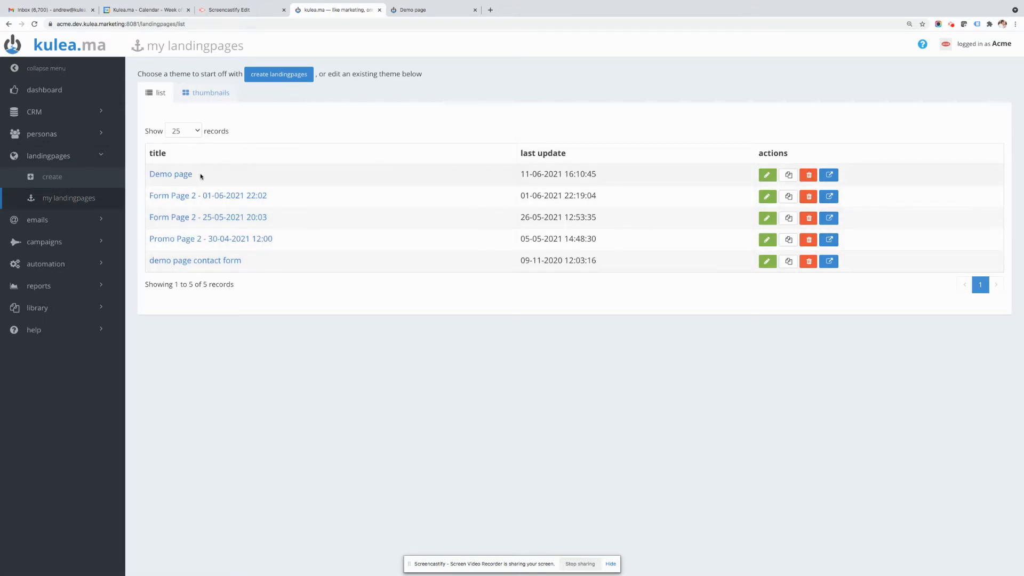
{"action": "left_click", "coordinate": [167, 175]}
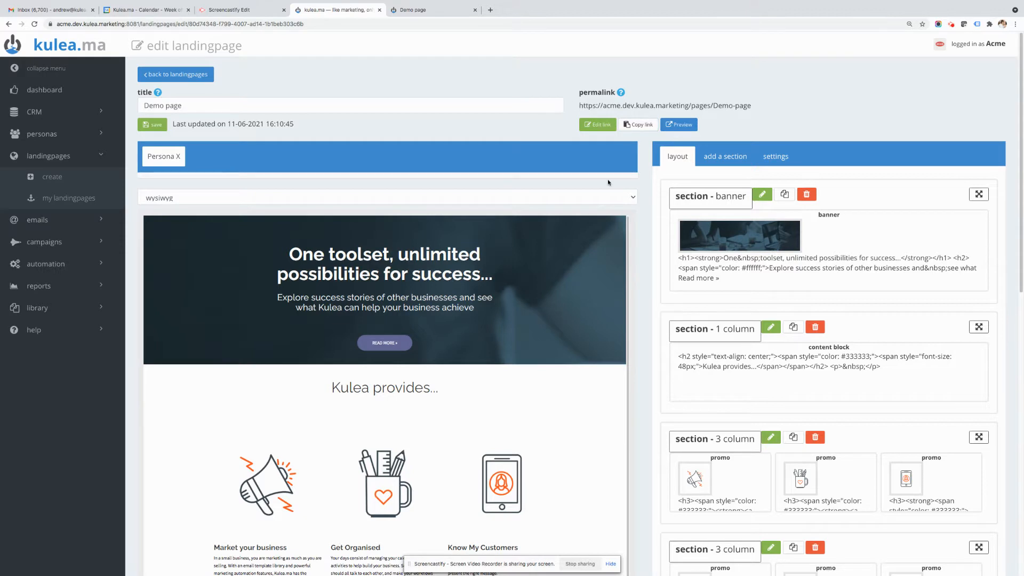
Examine the Demo page preview from banner to form, comparing its sections and blocks with the layout list
{"action": "scroll", "coordinate": [640, 202], "scroll_direction": "down", "scroll_amount": 1}
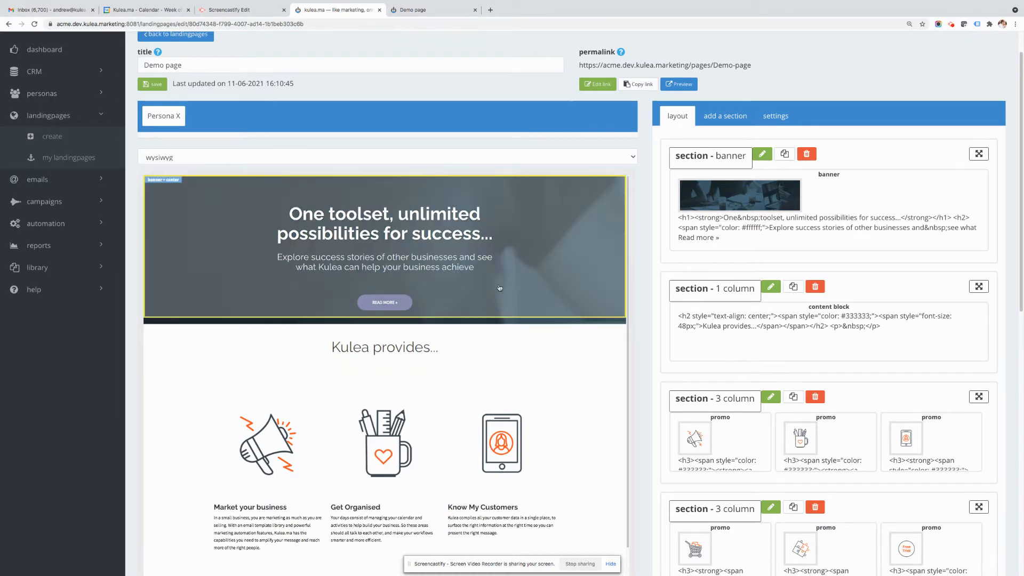
{"action": "scroll", "coordinate": [501, 288], "scroll_direction": "down", "scroll_amount": 4}
{"action": "scroll", "coordinate": [532, 287], "scroll_direction": "down", "scroll_amount": 6}
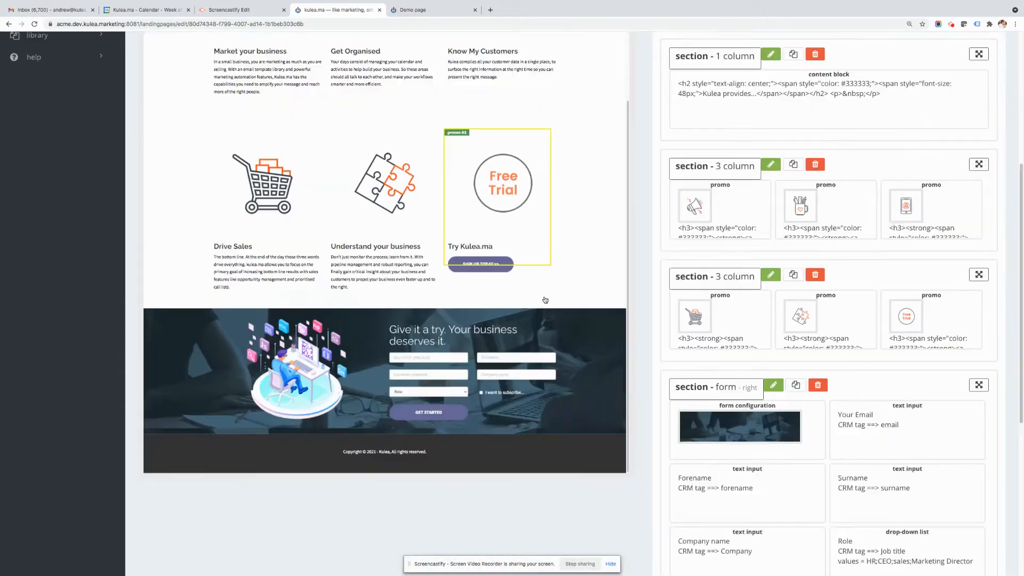
{"action": "scroll", "coordinate": [553, 304], "scroll_direction": "up", "scroll_amount": 8}
{"action": "scroll", "coordinate": [656, 276], "scroll_direction": "up", "scroll_amount": 5}
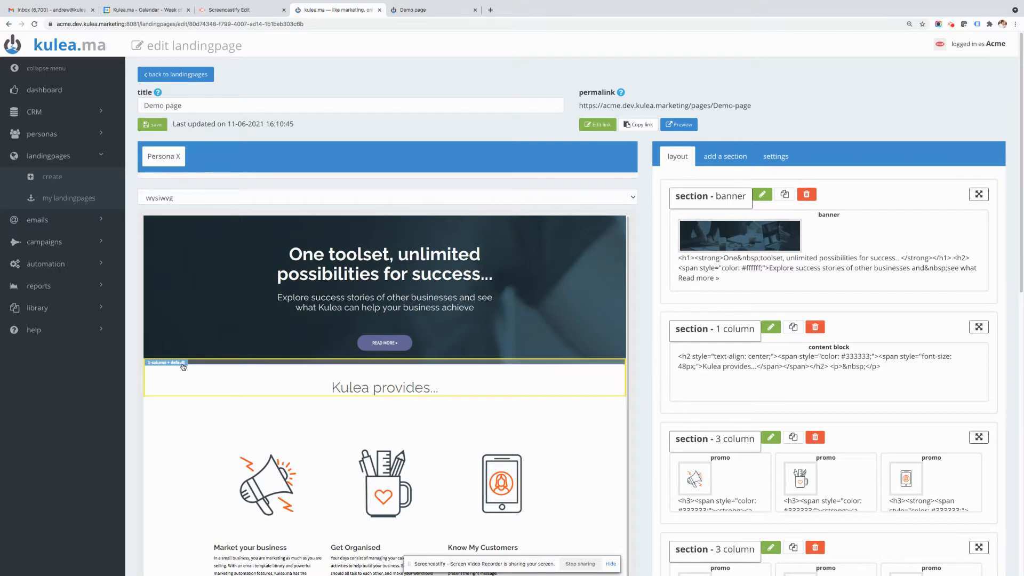
{"action": "scroll", "coordinate": [207, 396], "scroll_direction": "down", "scroll_amount": 2}
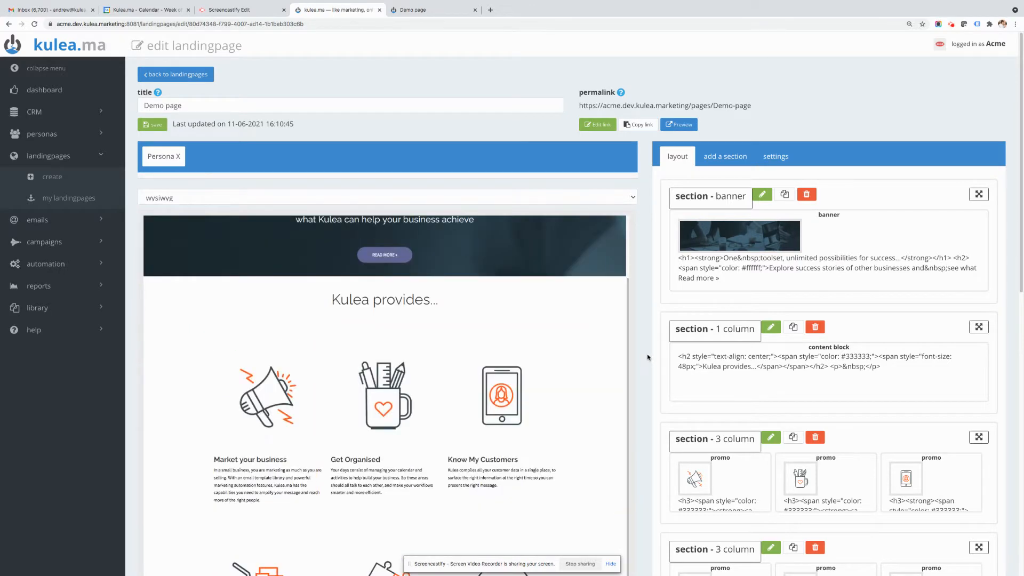
{"action": "scroll", "coordinate": [208, 396], "scroll_direction": "down", "scroll_amount": 3}
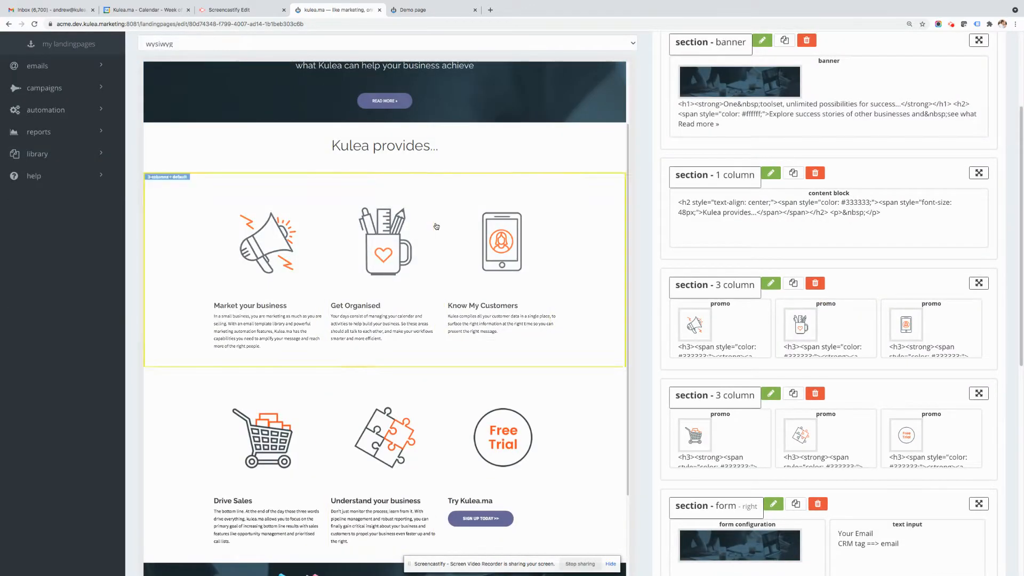
{"action": "scroll", "coordinate": [535, 300], "scroll_direction": "up", "scroll_amount": 5}
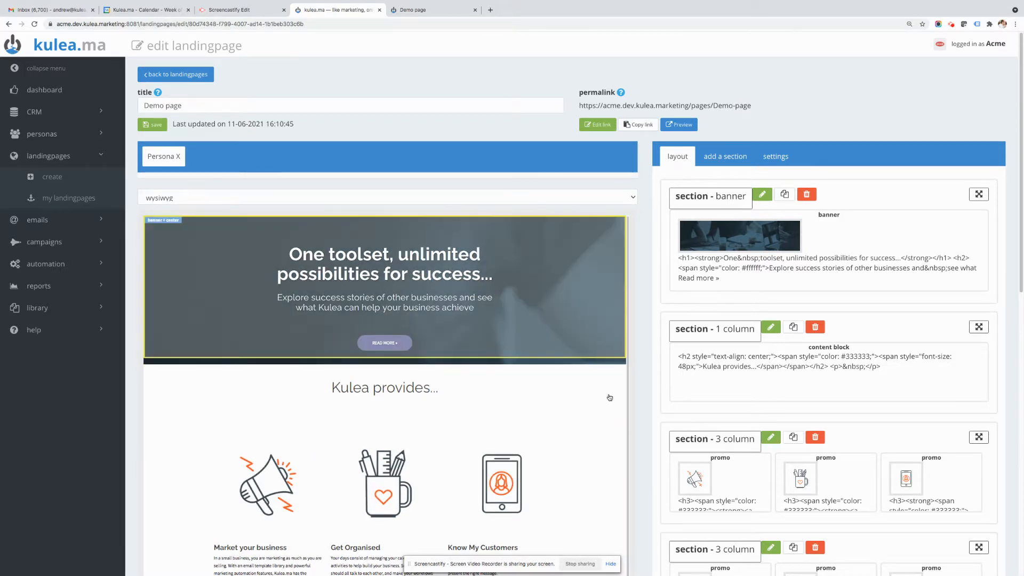
{"action": "scroll", "coordinate": [614, 447], "scroll_direction": "down", "scroll_amount": 4}
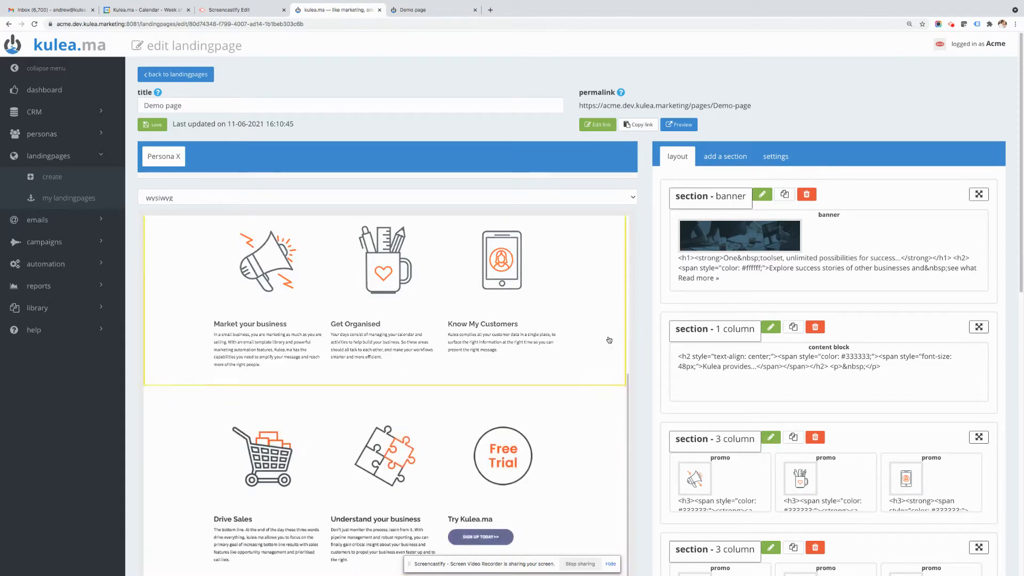
{"action": "scroll", "coordinate": [599, 389], "scroll_direction": "up", "scroll_amount": 4}
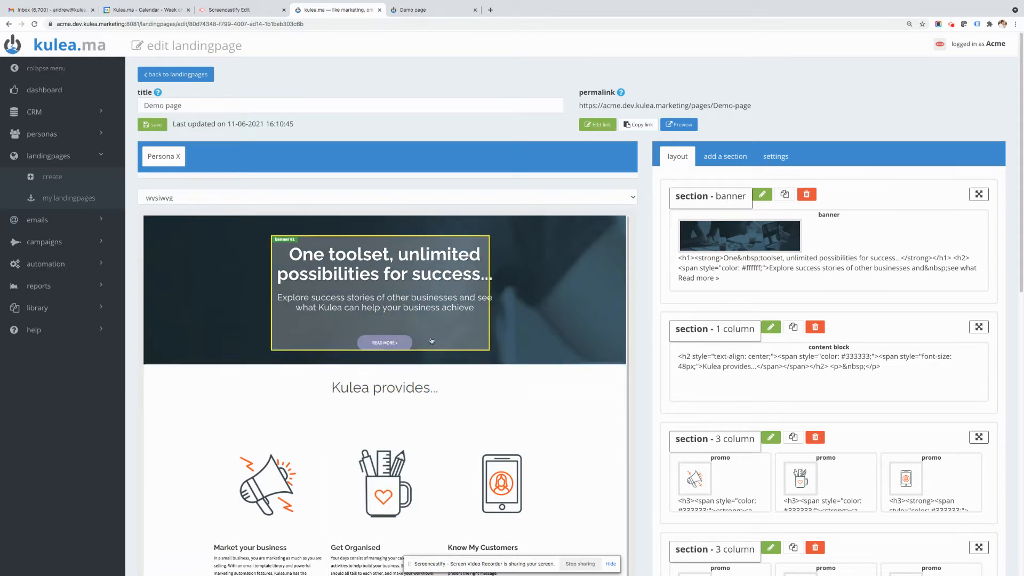
{"action": "scroll", "coordinate": [426, 282], "scroll_direction": "down", "scroll_amount": 1}
{"action": "scroll", "coordinate": [433, 278], "scroll_direction": "down", "scroll_amount": 1}
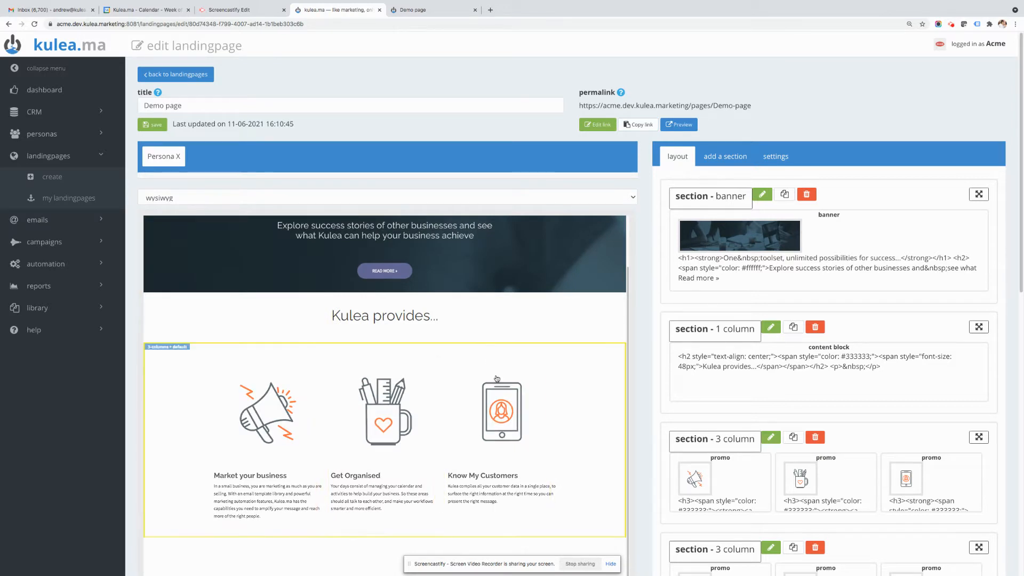
{"action": "scroll", "coordinate": [496, 416], "scroll_direction": "up", "scroll_amount": 2}
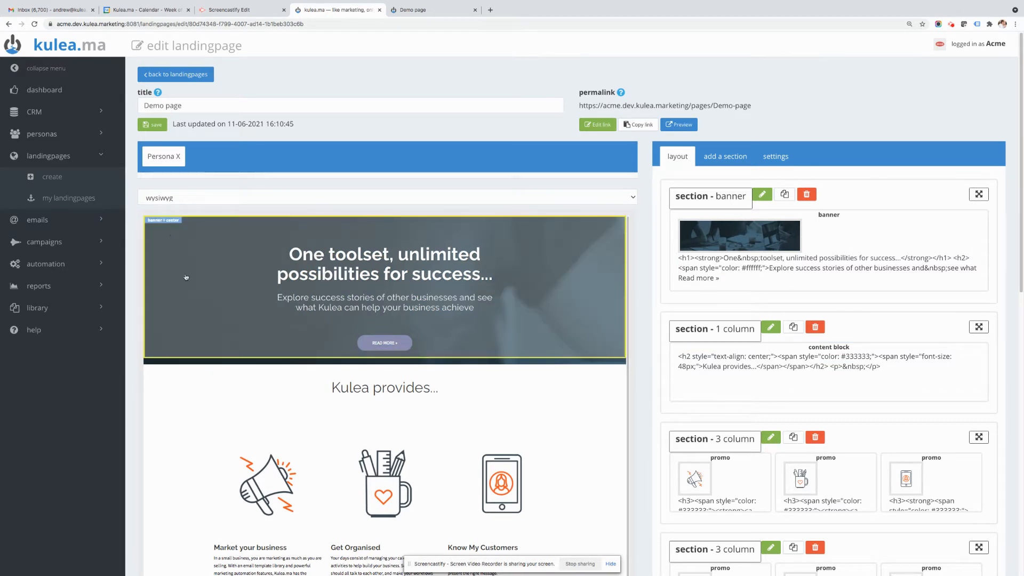
{"action": "scroll", "coordinate": [172, 408], "scroll_direction": "down", "scroll_amount": 3}
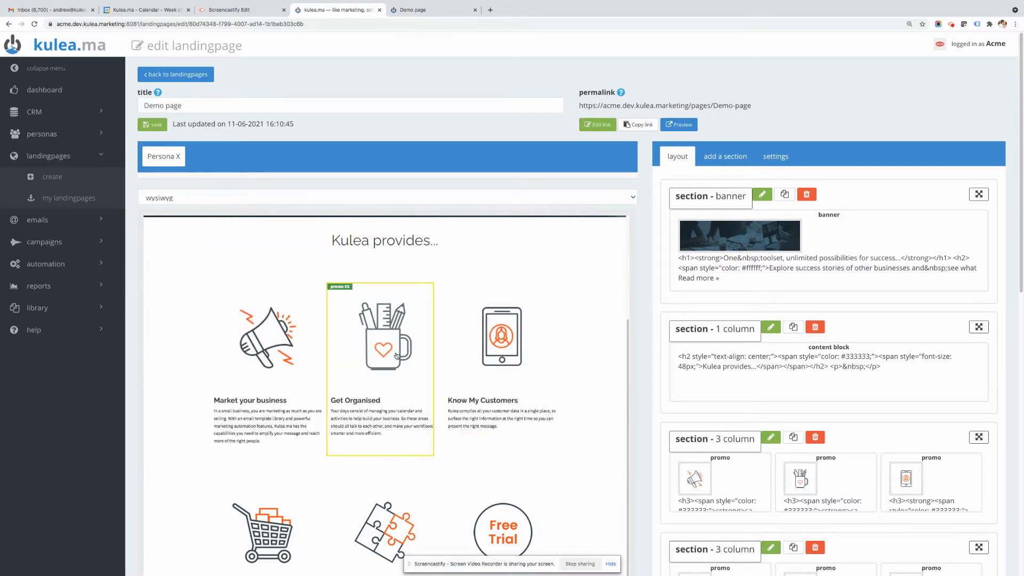
Reorder the promo blocks in the 3 column section below "Kulea provides..." to Get Organised, Know My Customers, Market your business
{"action": "left_click", "coordinate": [170, 341]}
{"action": "scroll", "coordinate": [733, 179], "scroll_direction": "down", "scroll_amount": 3}
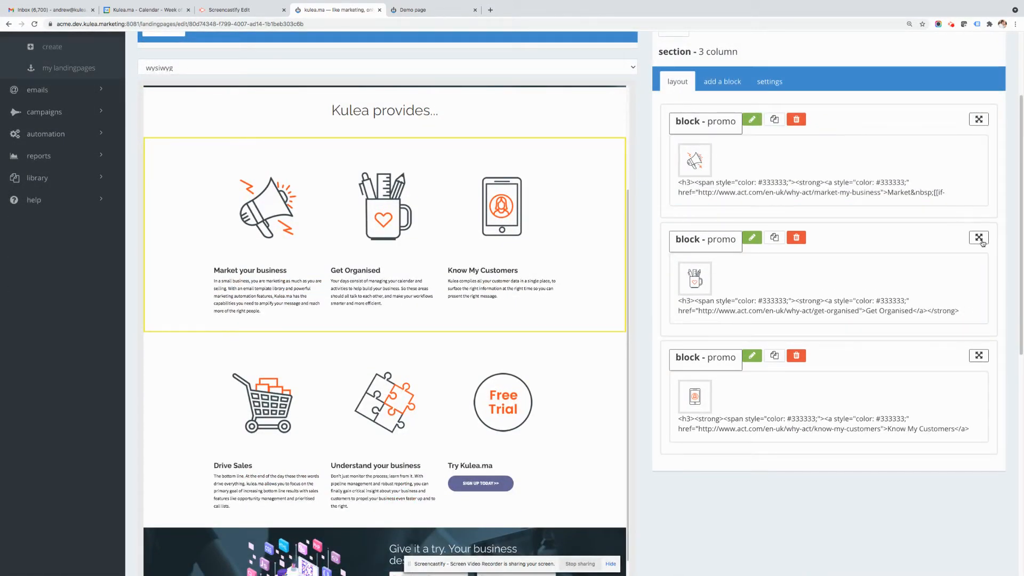
{"action": "left_click_drag", "start_coordinate": [982, 242], "coordinate": [978, 120]}
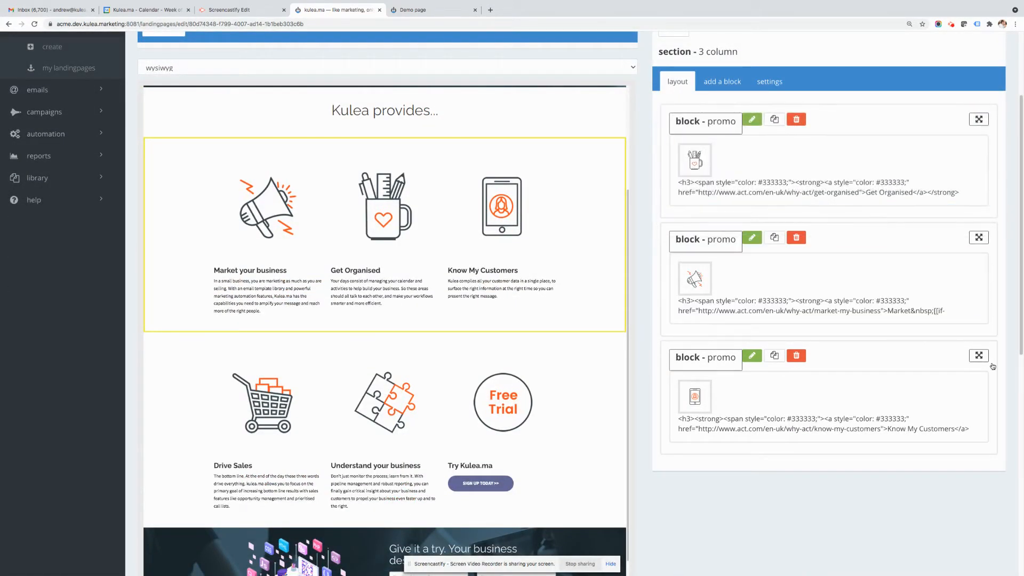
{"action": "left_click_drag", "start_coordinate": [979, 356], "coordinate": [982, 244]}
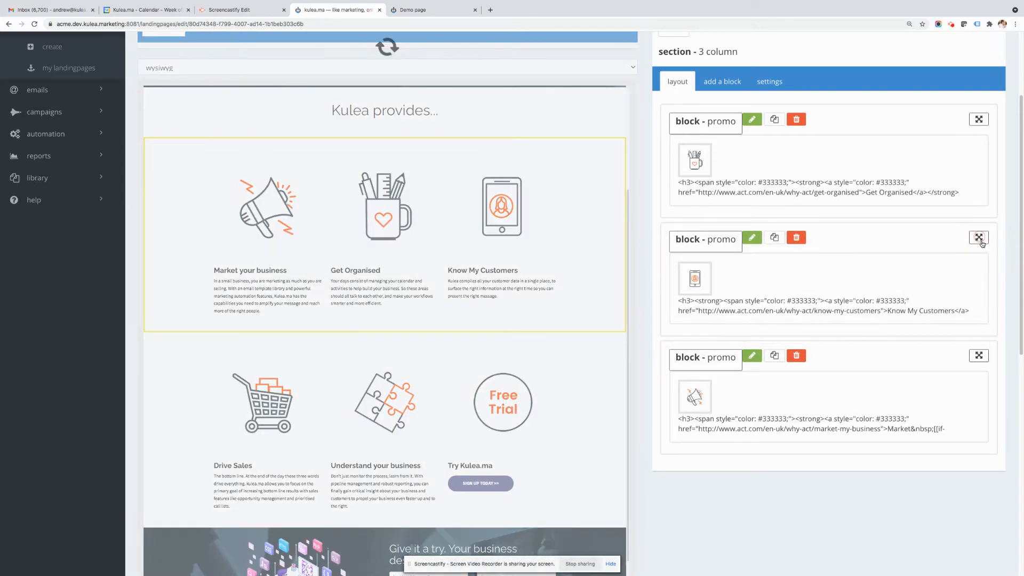
Set the background colour of the 3 column section to blue and check it in the preview
{"action": "scroll", "coordinate": [904, 231], "scroll_direction": "up", "scroll_amount": 3}
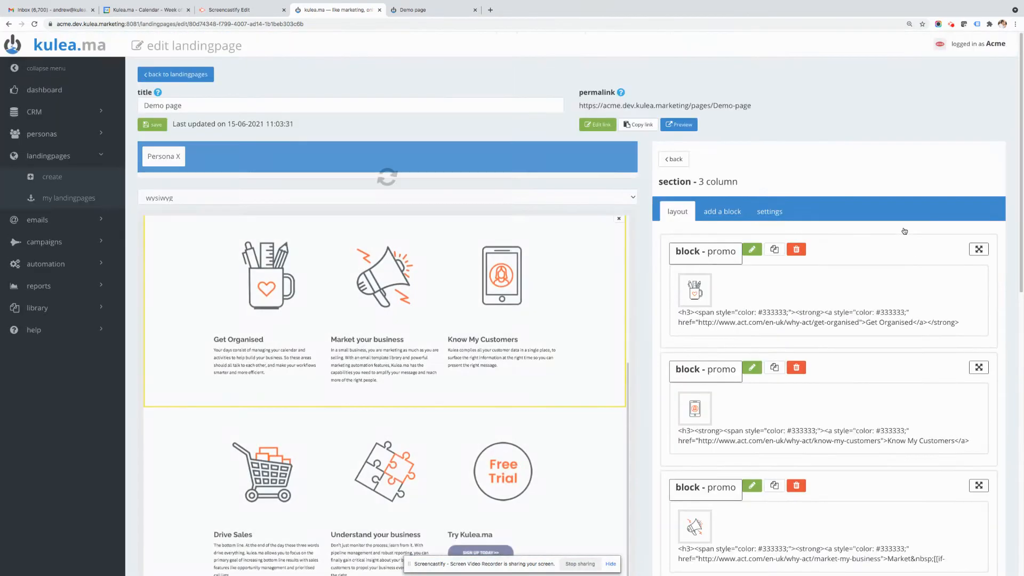
{"action": "left_click", "coordinate": [789, 211]}
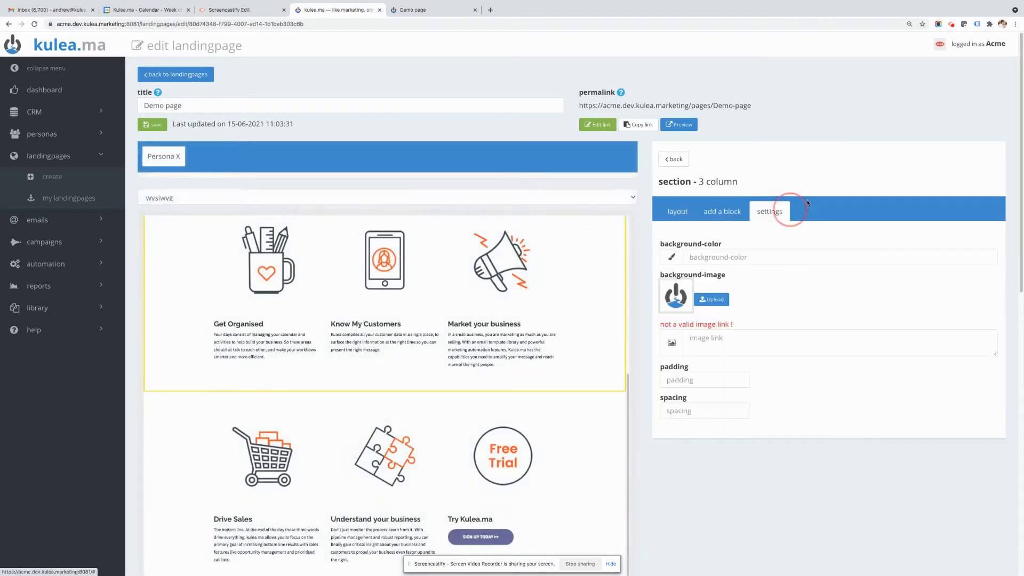
{"action": "left_click", "coordinate": [715, 259]}
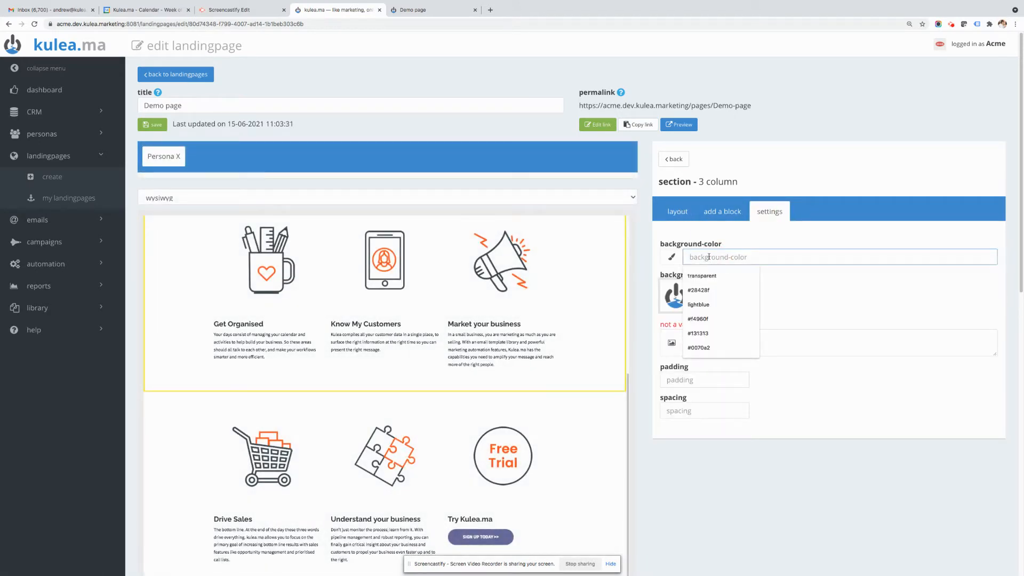
{"action": "type", "text": "blue"}
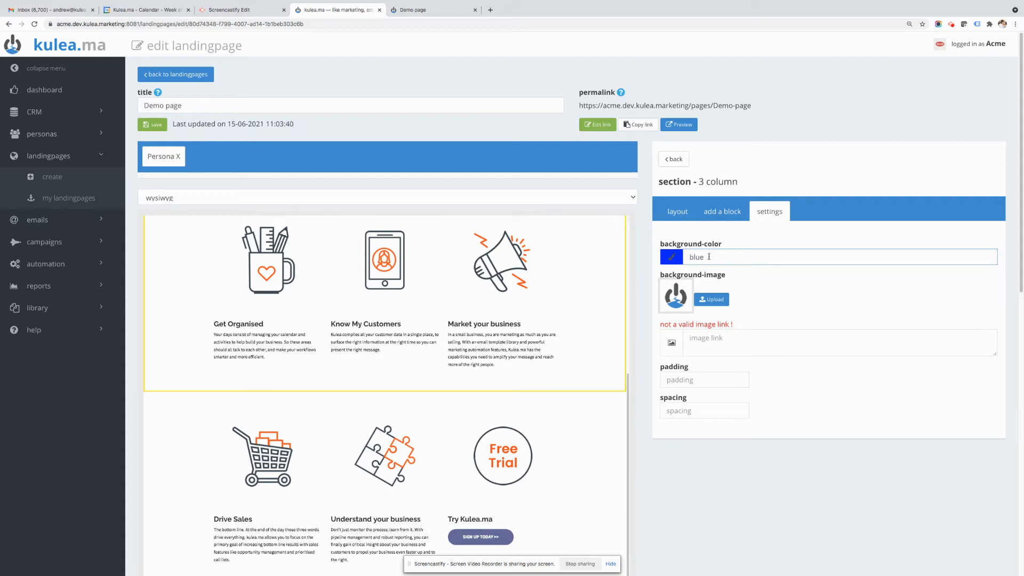
{"action": "left_click", "coordinate": [747, 236]}
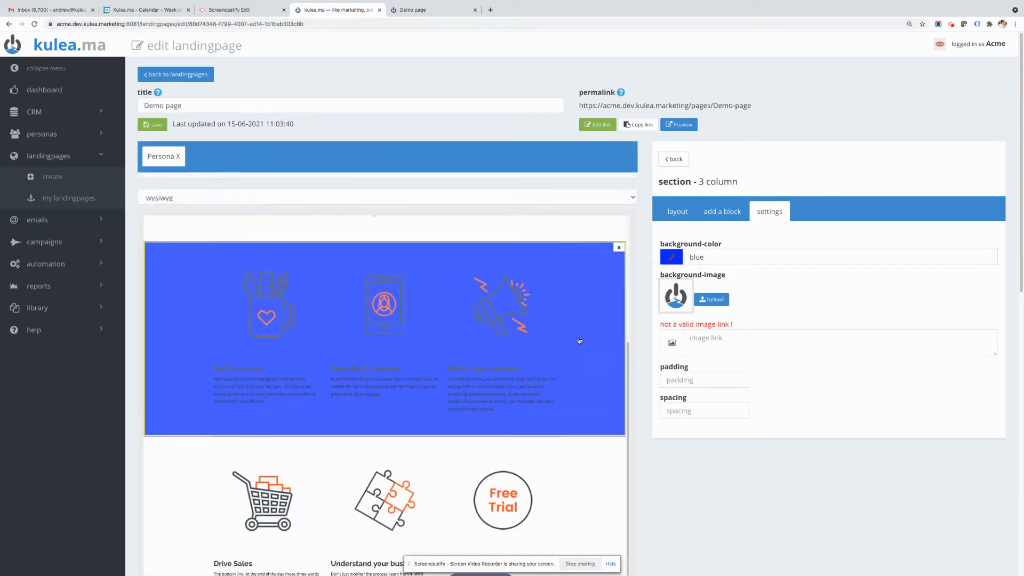
{"action": "scroll", "coordinate": [579, 340], "scroll_direction": "up", "scroll_amount": 2}
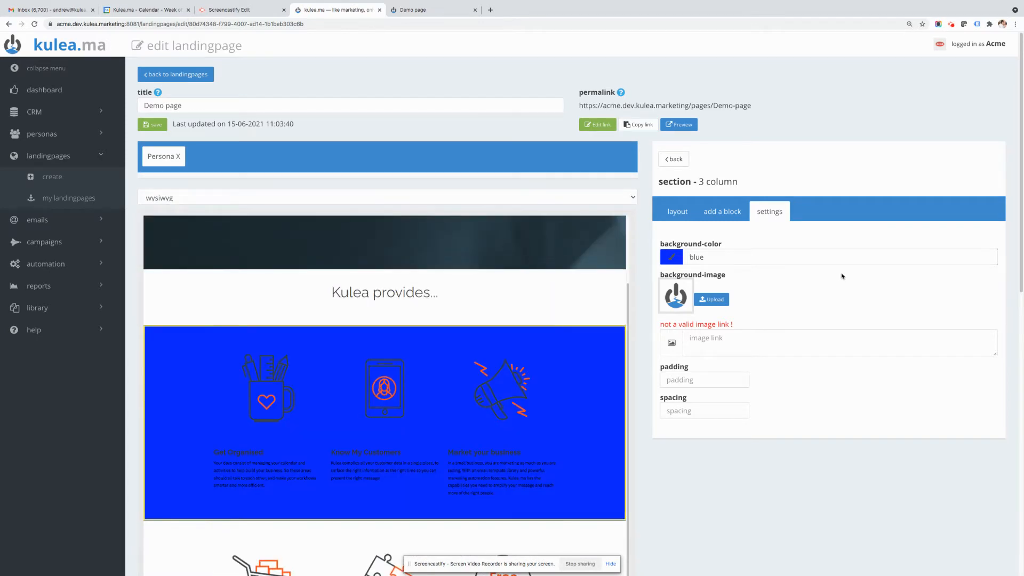
Change the 3 column section's background colour to salmon
{"action": "left_click", "coordinate": [678, 259]}
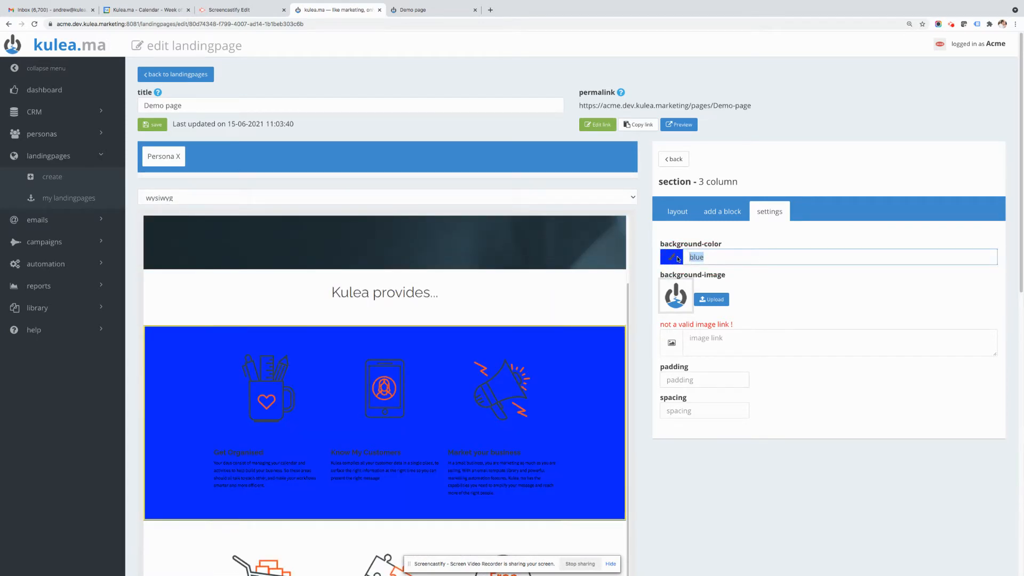
{"action": "type", "text": "slamon"}
{"action": "double_click", "coordinate": [693, 258]}
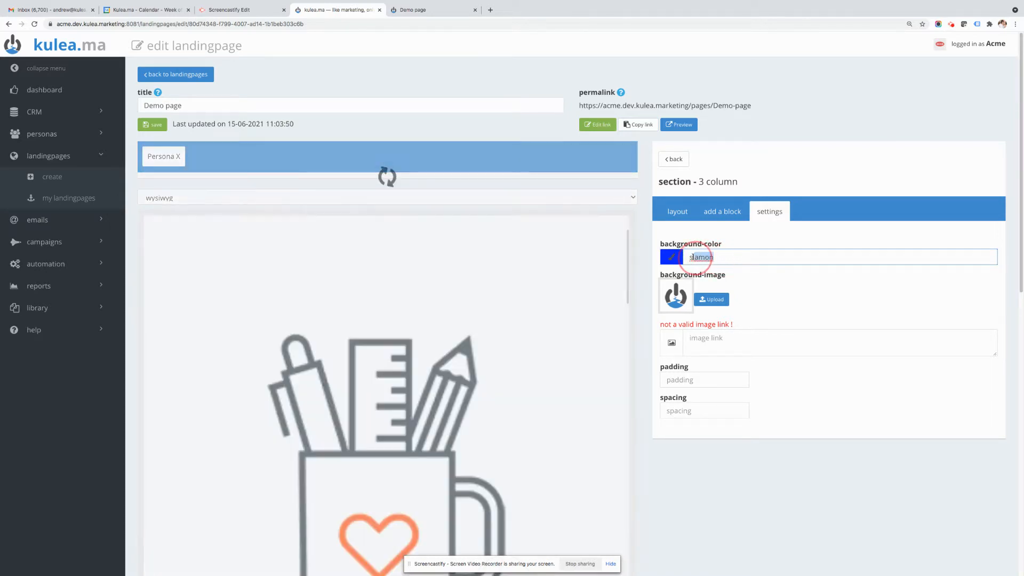
{"action": "type", "text": "sa"}
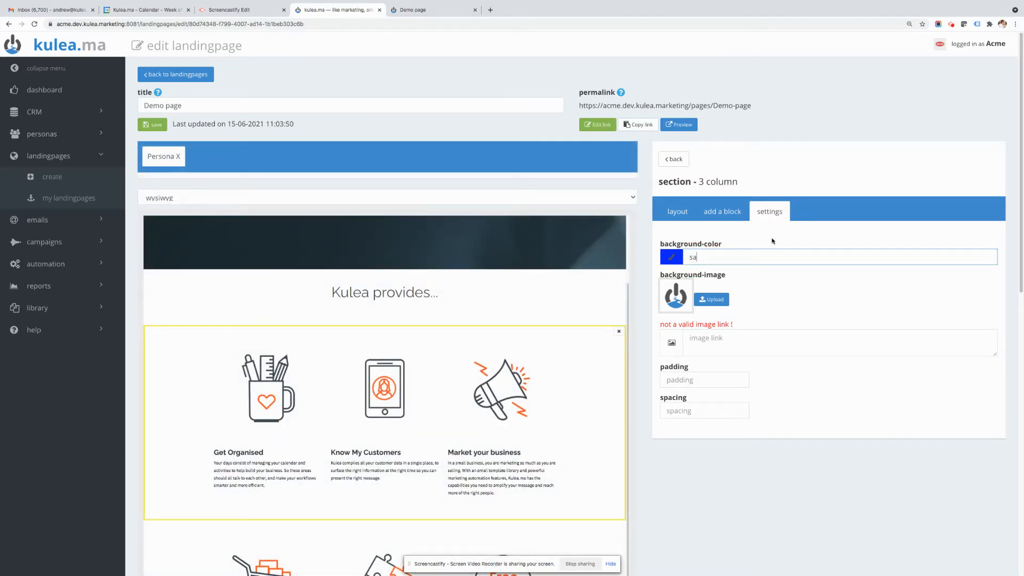
{"action": "type", "text": "lmon"}
{"action": "left_click", "coordinate": [771, 236]}
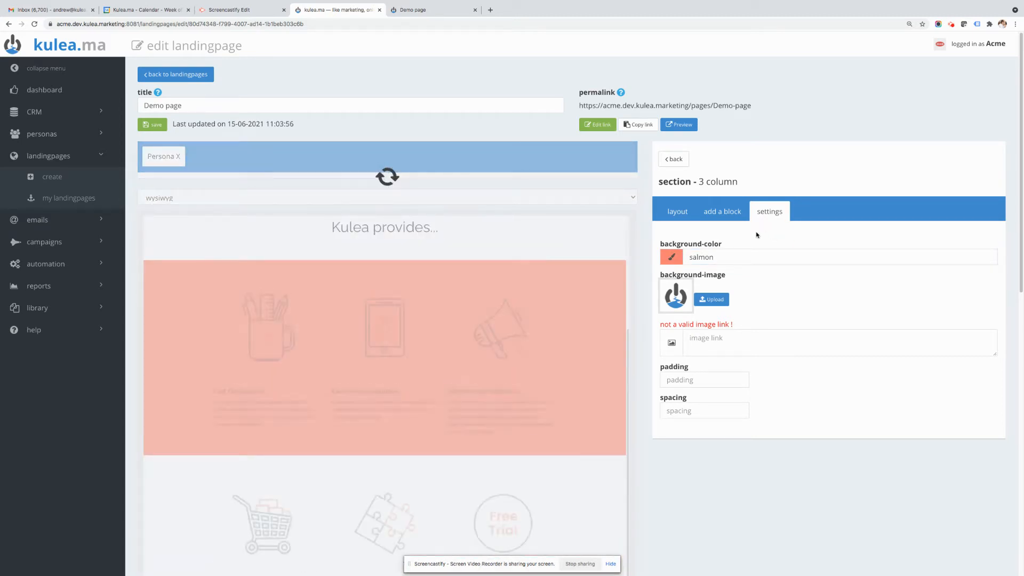
Set the 3 column section's background colour to #131313 and its padding to 20
{"action": "left_click_drag", "start_coordinate": [725, 257], "coordinate": [681, 253]}
{"action": "type", "text": "#131313"}
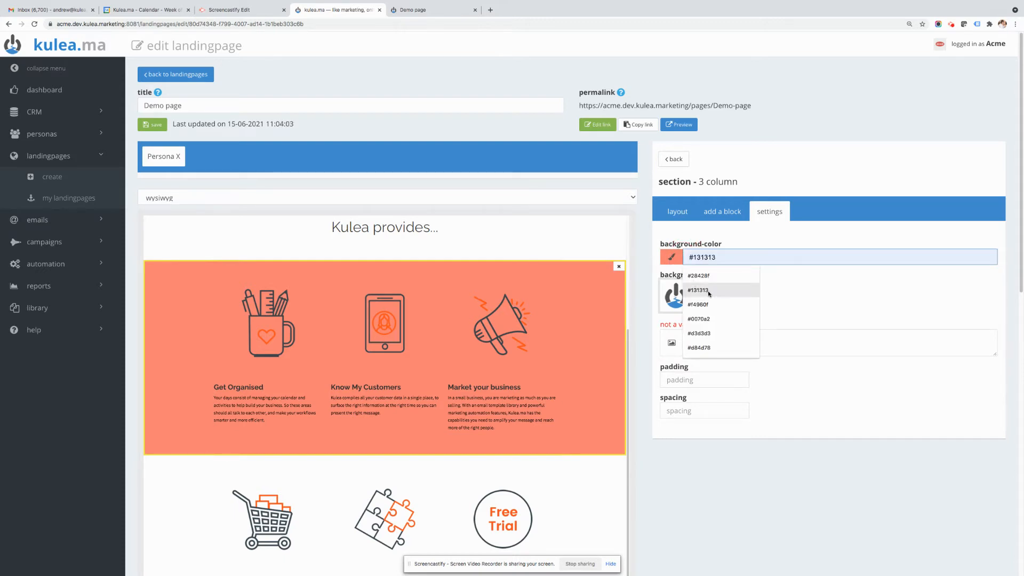
{"action": "left_click", "coordinate": [731, 290]}
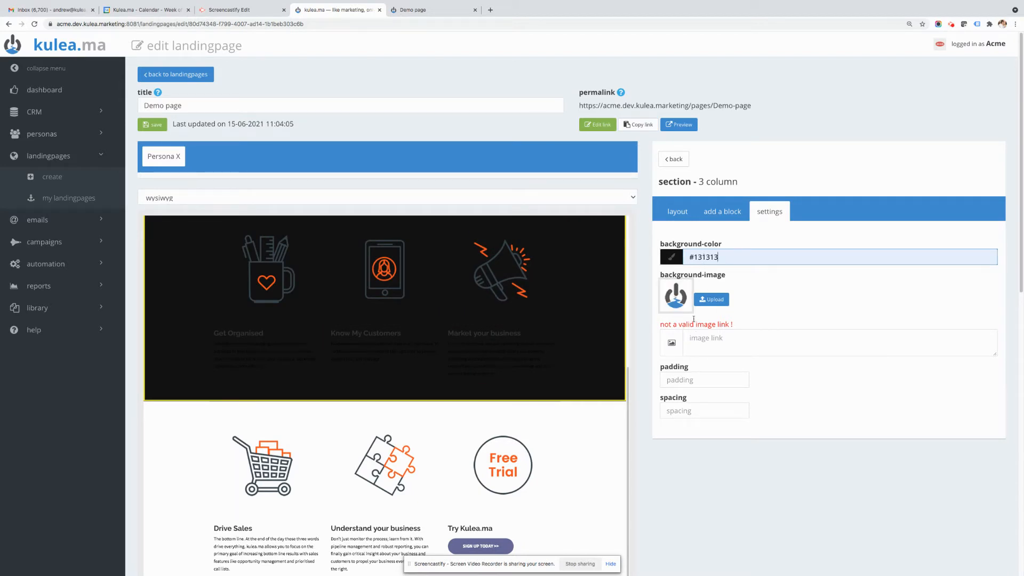
{"action": "left_click", "coordinate": [699, 380]}
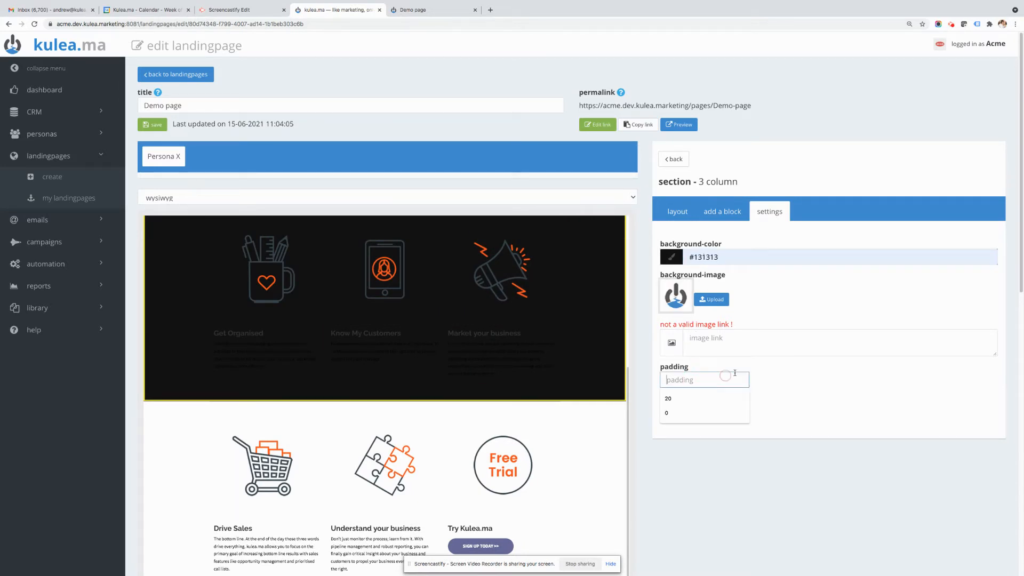
{"action": "left_click", "coordinate": [703, 395]}
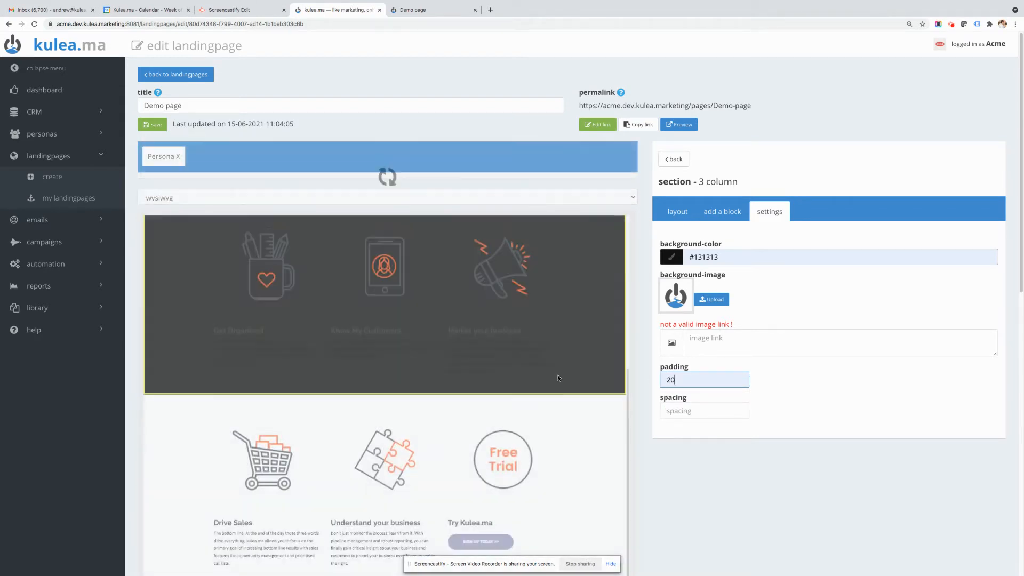
{"action": "scroll", "coordinate": [564, 383], "scroll_direction": "up", "scroll_amount": 1}
Clear the background colour and the padding of the 3 column section
{"action": "left_click_drag", "start_coordinate": [734, 258], "coordinate": [674, 259]}
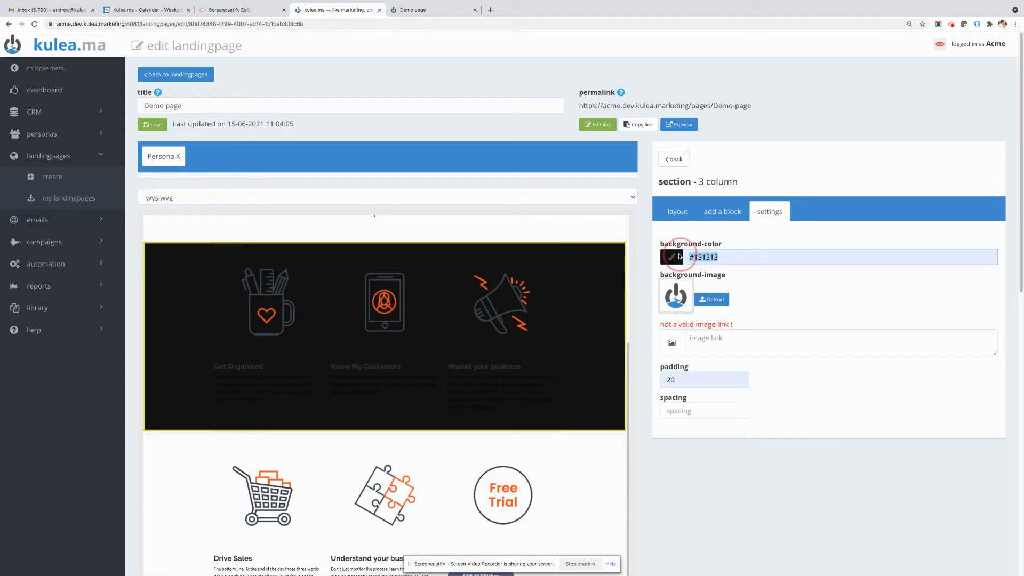
{"action": "key", "text": "BackSpace"}
{"action": "left_click", "coordinate": [789, 293]}
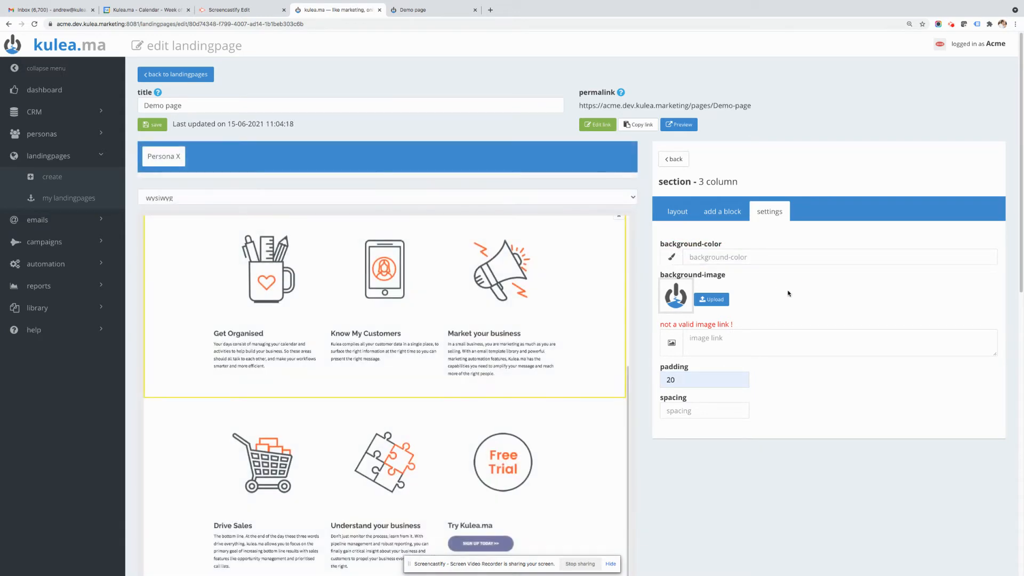
{"action": "left_click_drag", "start_coordinate": [683, 381], "coordinate": [650, 381]}
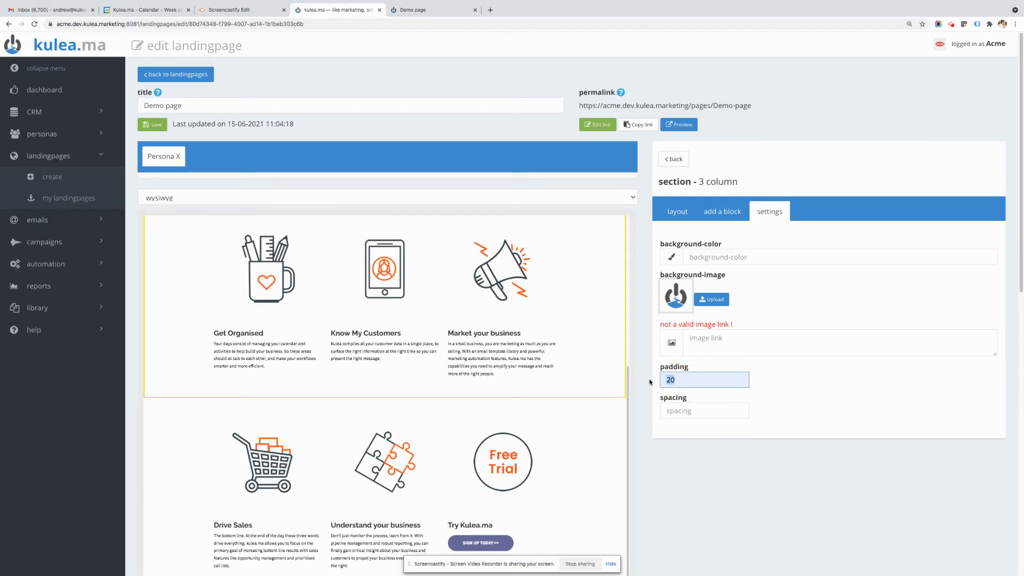
{"action": "key", "text": "BackSpace"}
{"action": "left_click", "coordinate": [790, 360]}
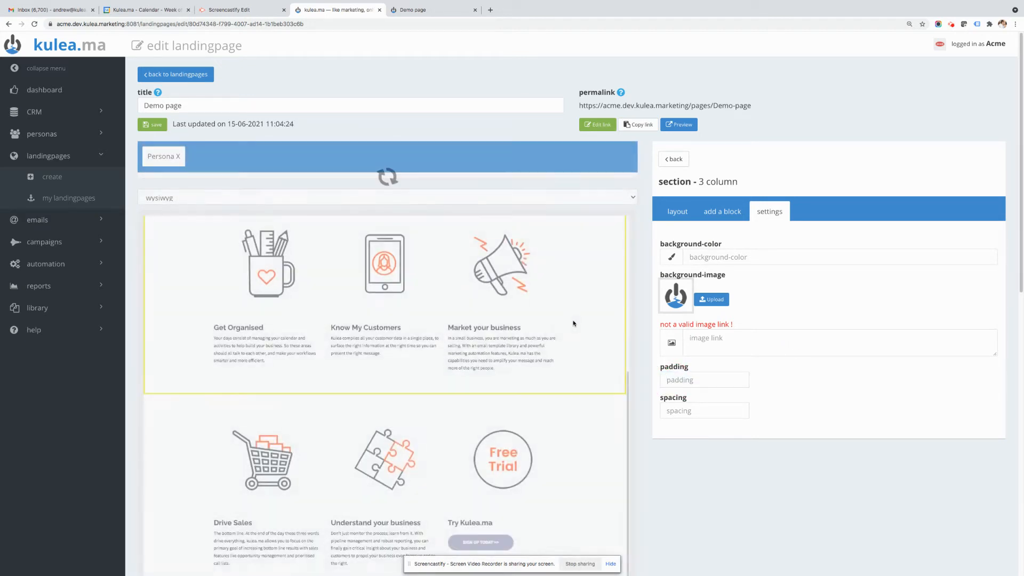
Leave the 3 column section's settings for the page layout and look over the page preview
{"action": "scroll", "coordinate": [541, 372], "scroll_direction": "up", "scroll_amount": 3}
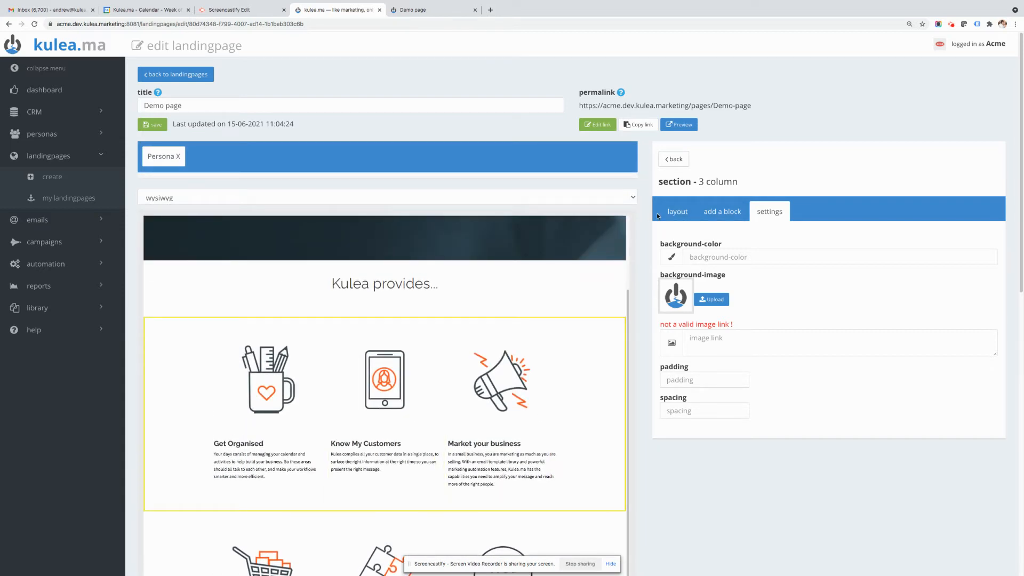
{"action": "left_click", "coordinate": [675, 160]}
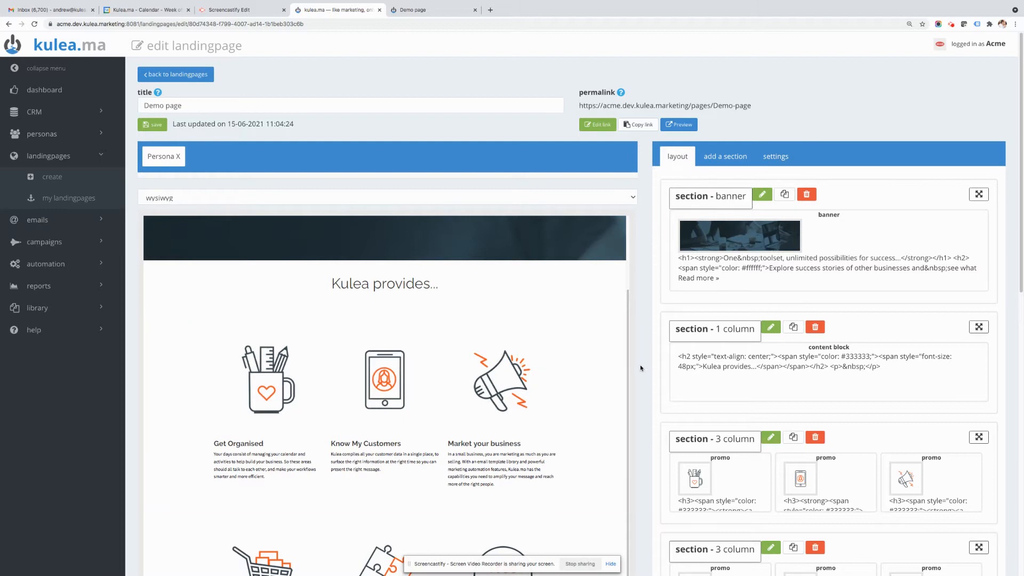
{"action": "scroll", "coordinate": [549, 342], "scroll_direction": "up", "scroll_amount": 3}
{"action": "scroll", "coordinate": [545, 323], "scroll_direction": "down", "scroll_amount": 1}
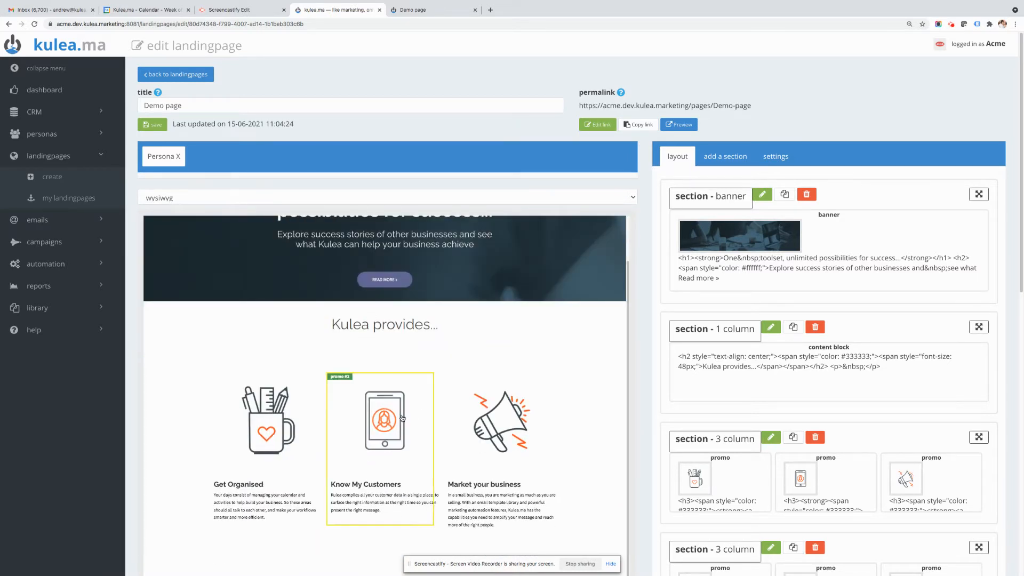
{"action": "scroll", "coordinate": [516, 419], "scroll_direction": "down", "scroll_amount": 1}
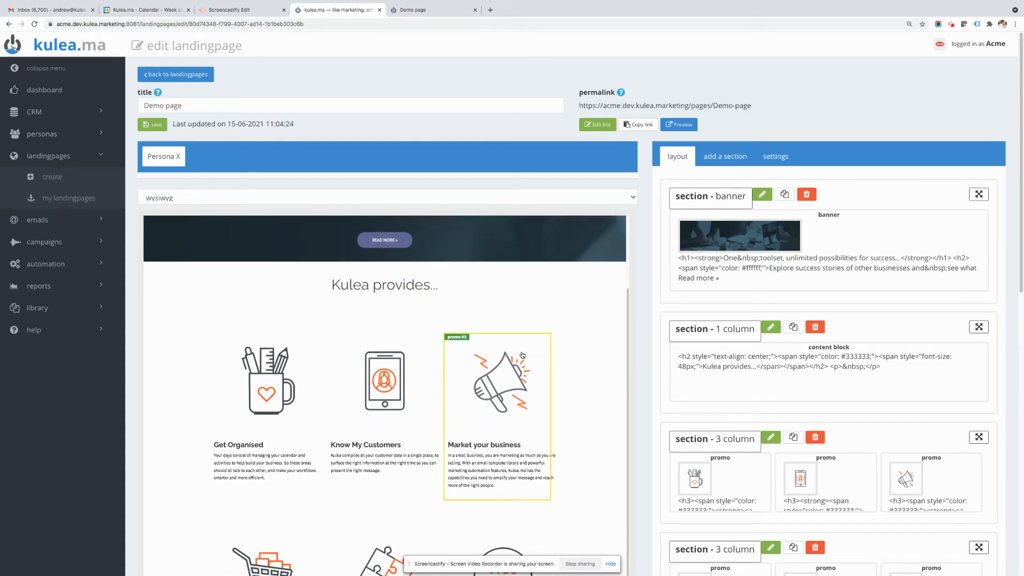
Open the Get Organised promo block and examine its image, content and button options
{"action": "left_click", "coordinate": [253, 409]}
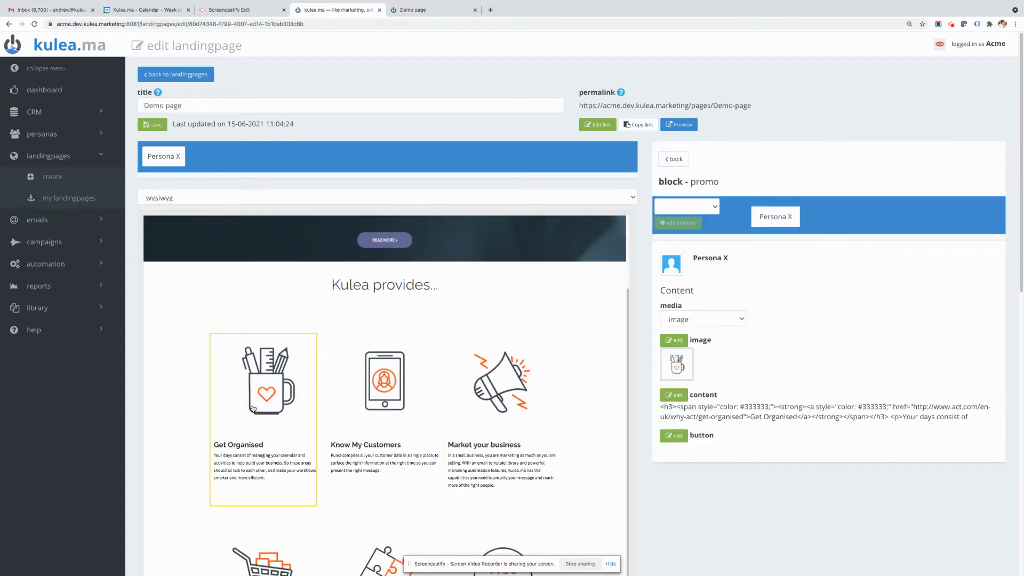
{"action": "scroll", "coordinate": [907, 277], "scroll_direction": "down", "scroll_amount": 5}
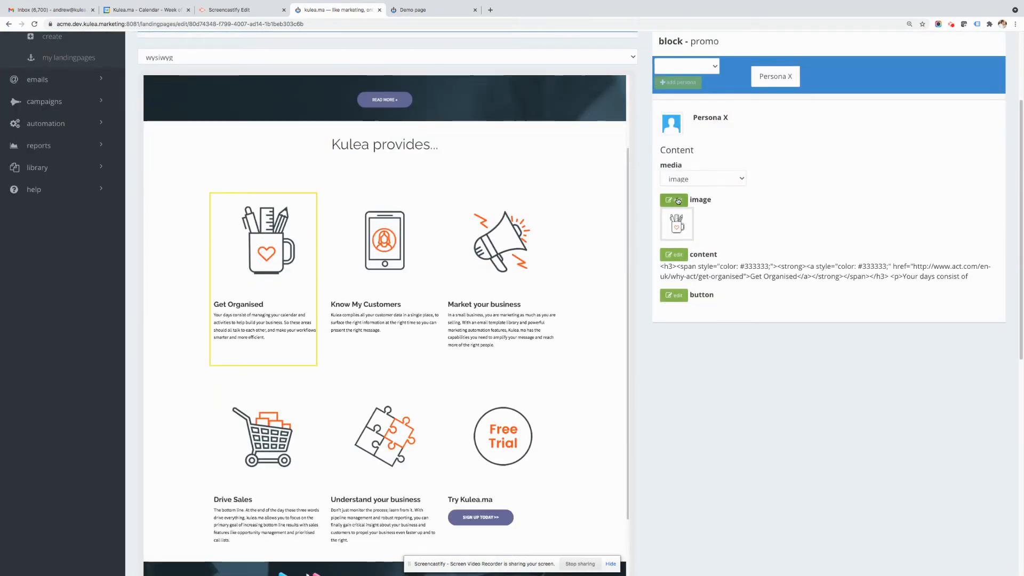
{"action": "left_click", "coordinate": [674, 200]}
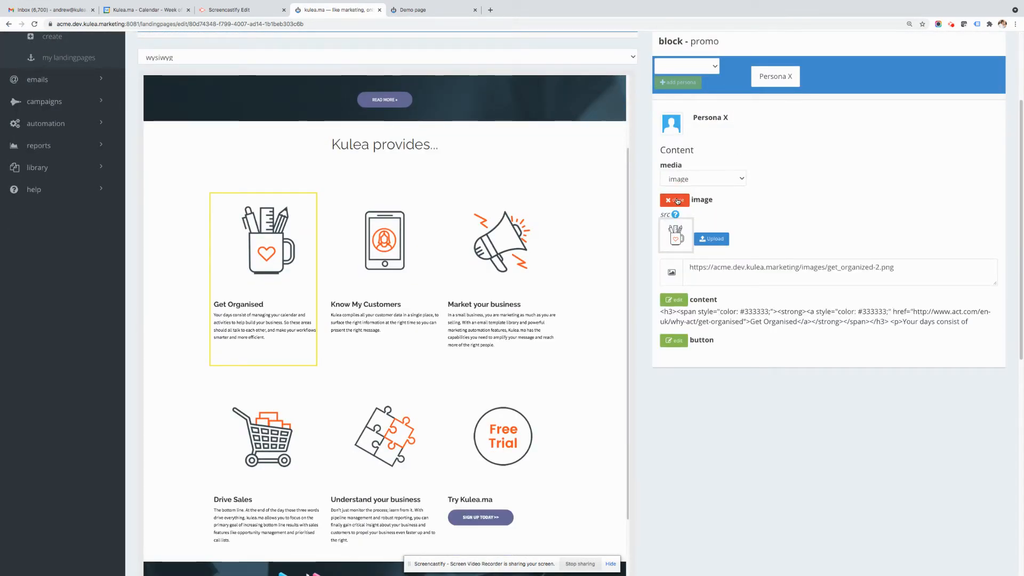
{"action": "left_click", "coordinate": [678, 201]}
{"action": "left_click", "coordinate": [677, 255]}
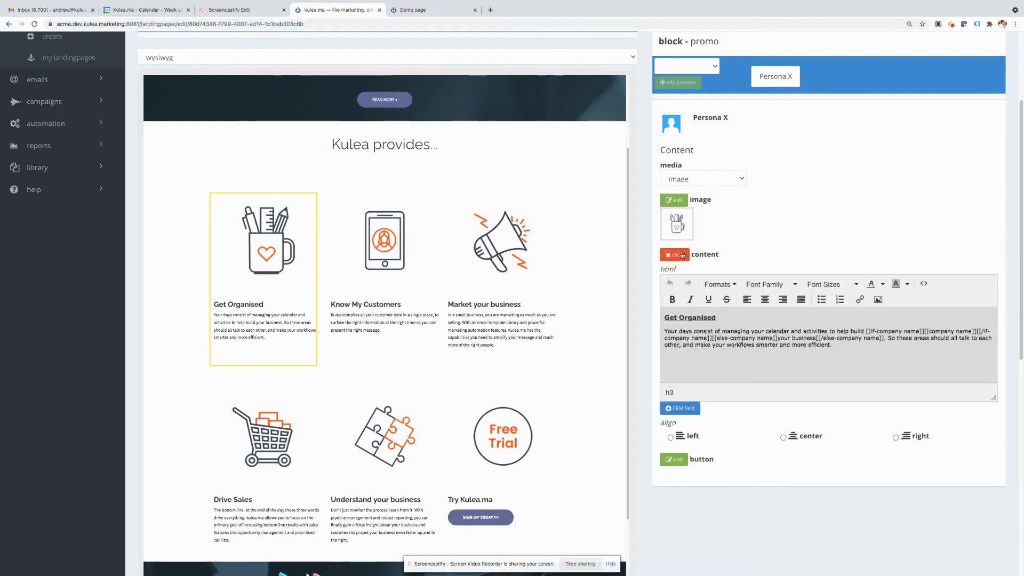
{"action": "left_click", "coordinate": [682, 255]}
{"action": "left_click", "coordinate": [676, 297]}
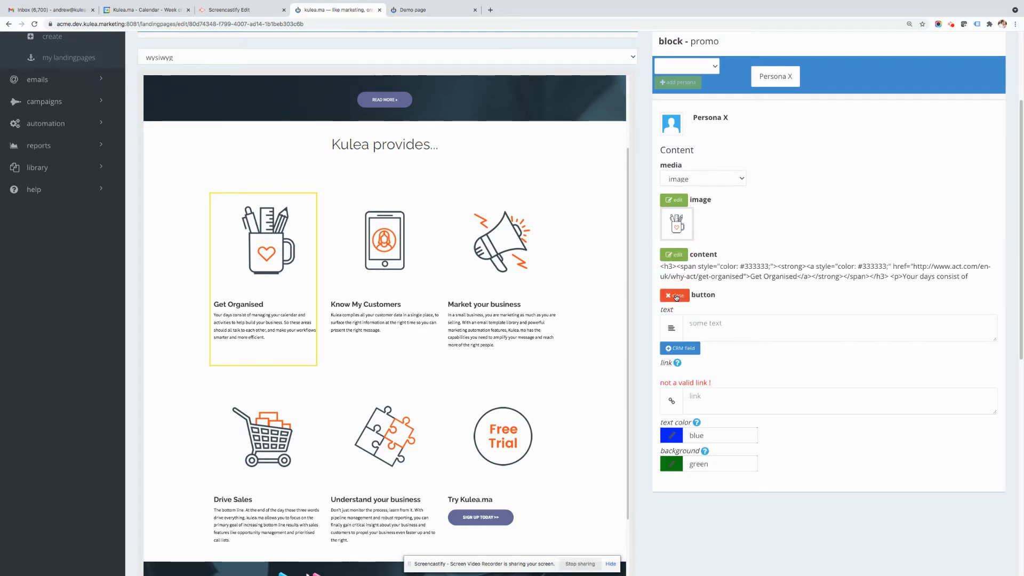
{"action": "left_click", "coordinate": [675, 296]}
{"action": "left_click", "coordinate": [674, 200]}
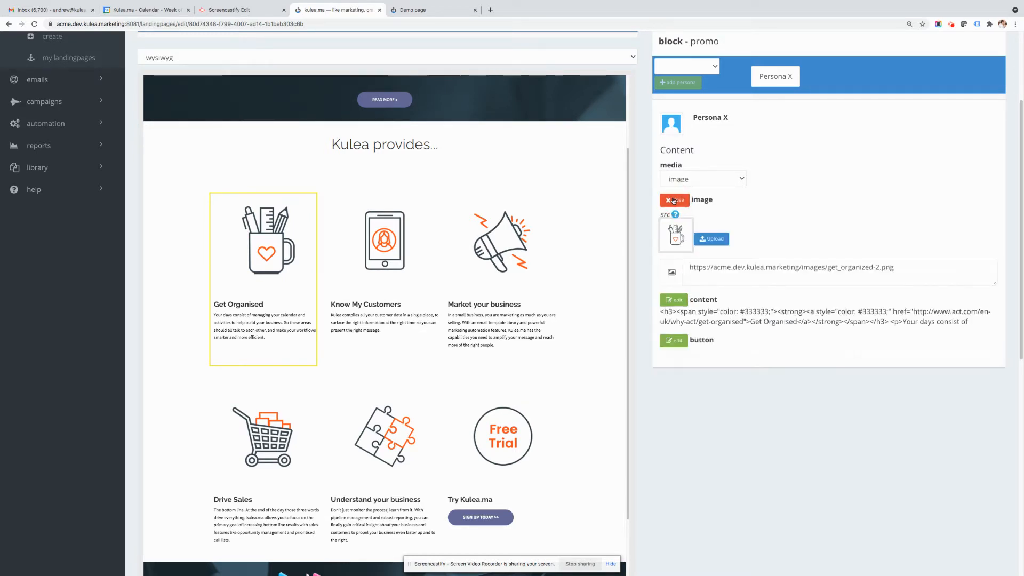
{"action": "left_click", "coordinate": [675, 200]}
{"action": "scroll", "coordinate": [804, 176], "scroll_direction": "up", "scroll_amount": 3}
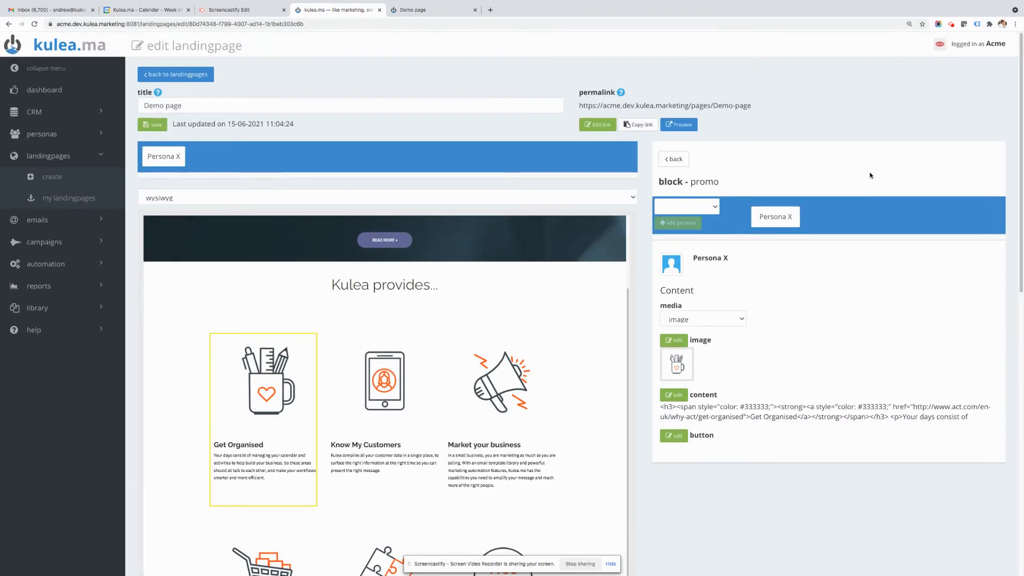
Return to the page layout, move the 1 column section above the banner, and restore the banner to first place
{"action": "left_click", "coordinate": [854, 124]}
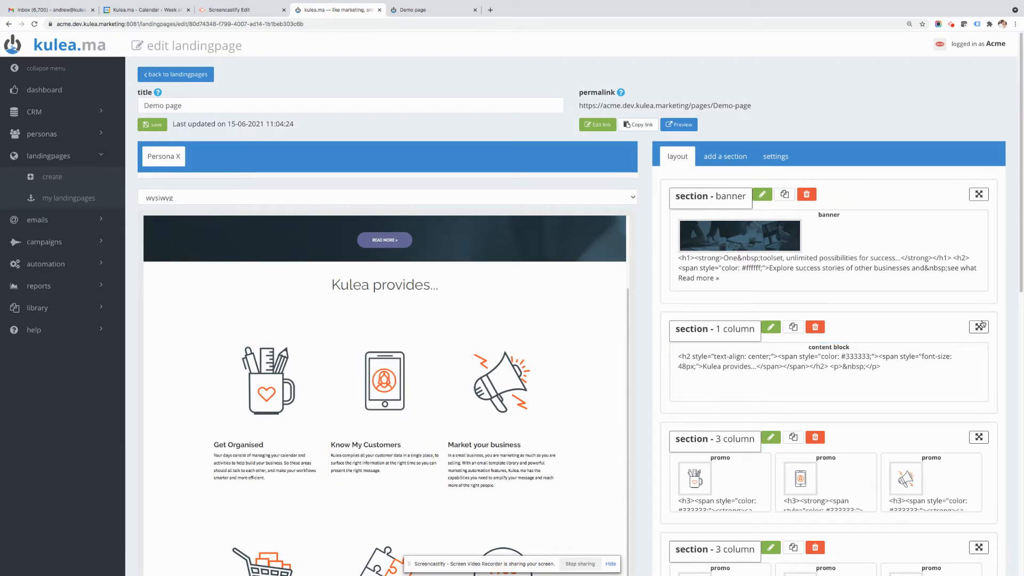
{"action": "left_click_drag", "start_coordinate": [981, 329], "coordinate": [980, 194]}
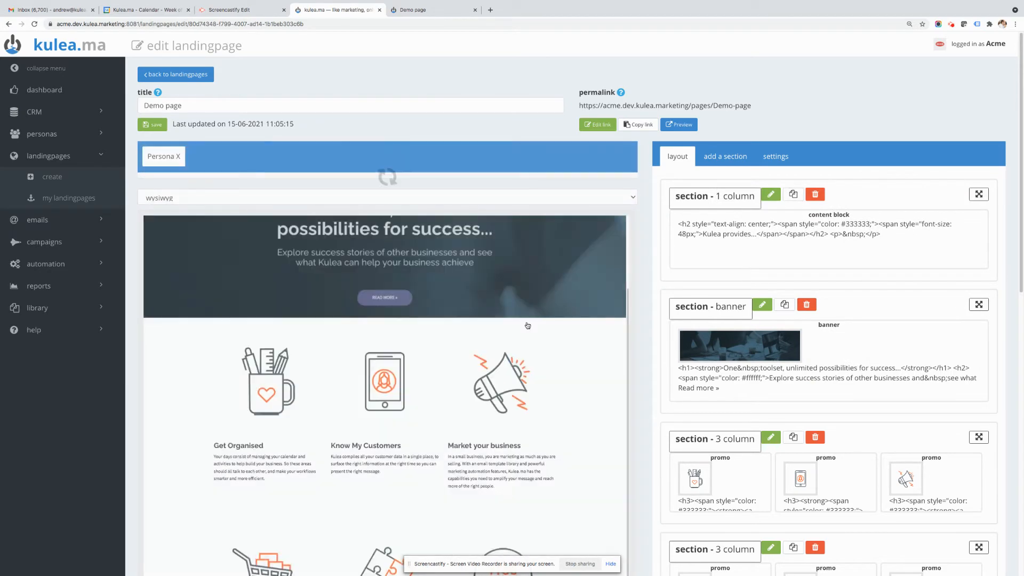
{"action": "left_click_drag", "start_coordinate": [980, 304], "coordinate": [983, 184]}
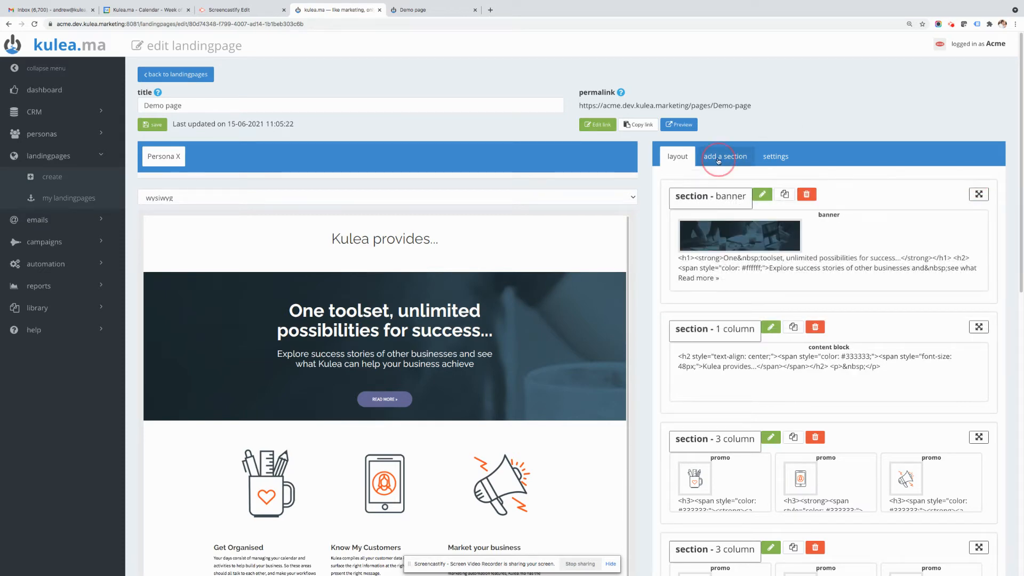
Examine the section types available to add and the page-level settings, including the meta fields and header scripts
{"action": "left_click", "coordinate": [738, 156]}
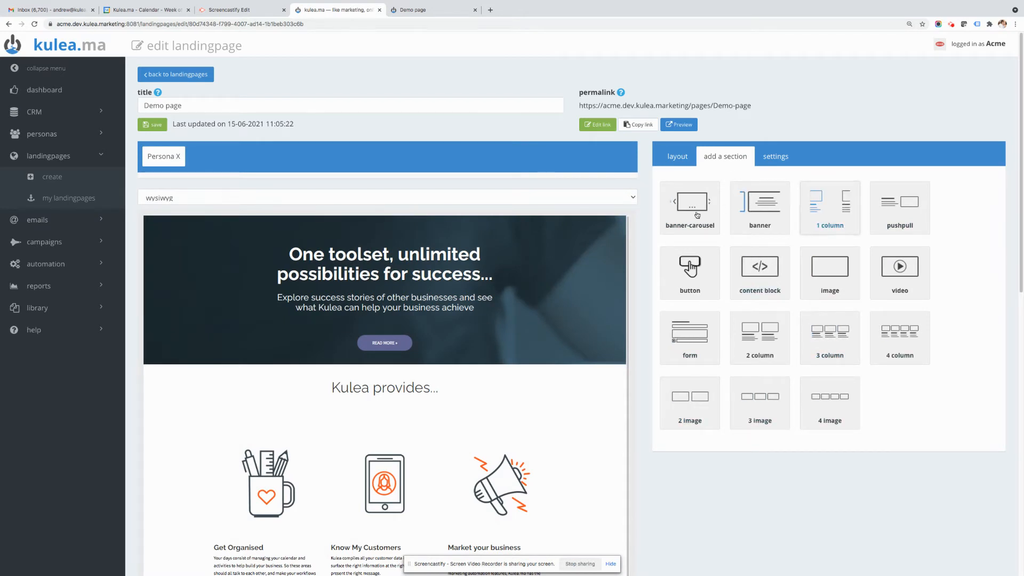
{"action": "left_click", "coordinate": [775, 158]}
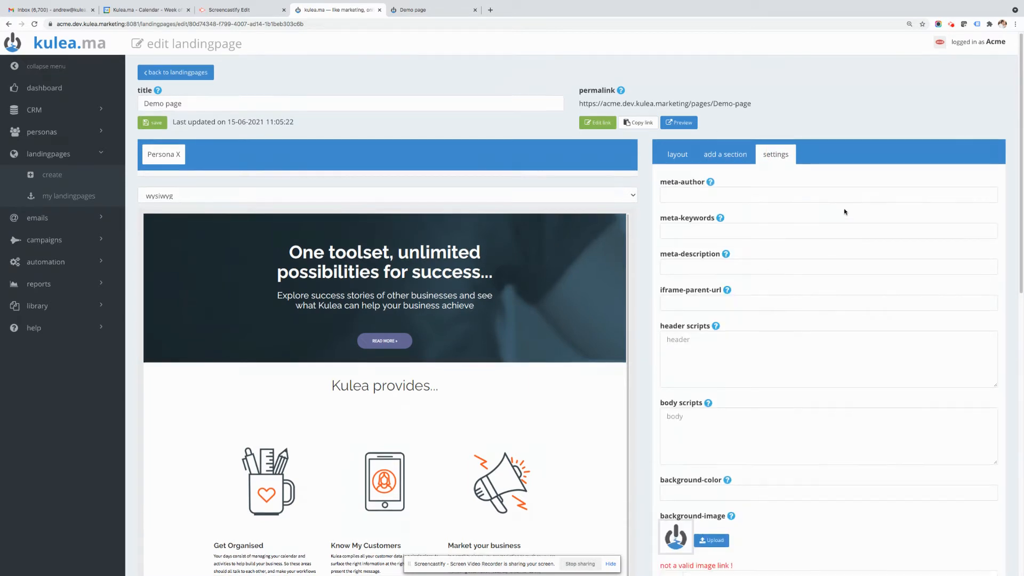
{"action": "scroll", "coordinate": [789, 206], "scroll_direction": "down", "scroll_amount": 1}
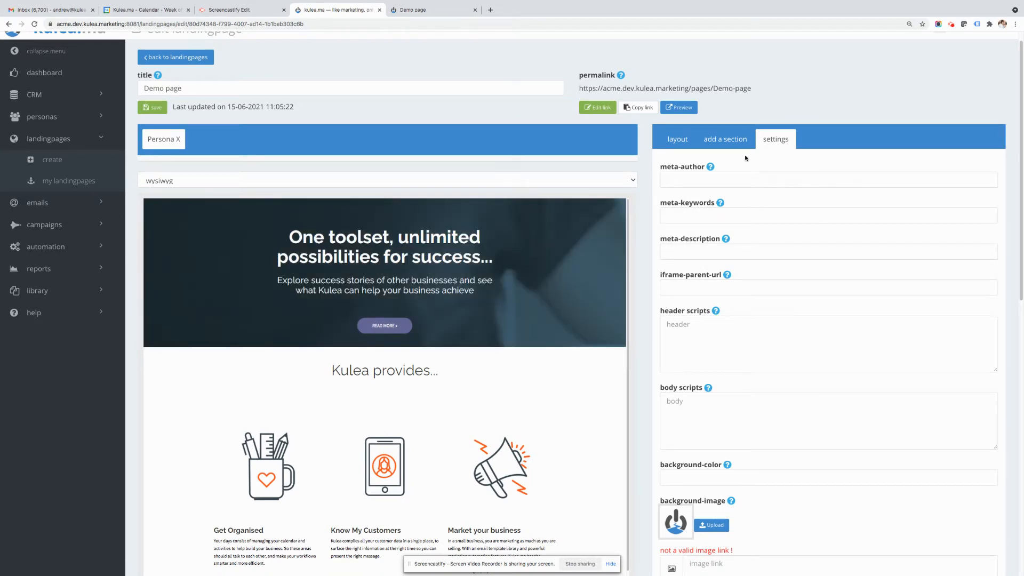
{"action": "scroll", "coordinate": [702, 184], "scroll_direction": "down", "scroll_amount": 1}
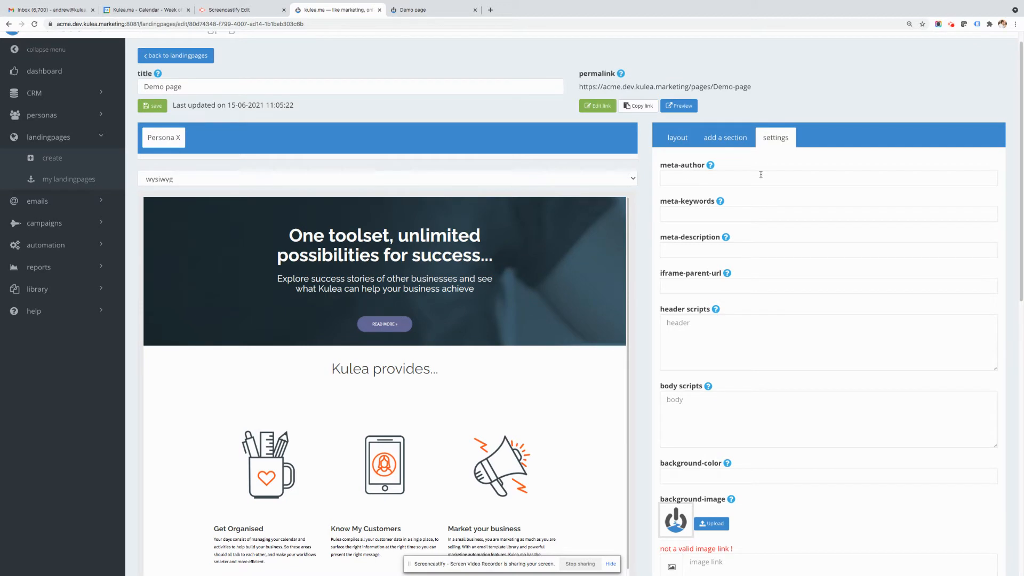
{"action": "scroll", "coordinate": [736, 149], "scroll_direction": "down", "scroll_amount": 3}
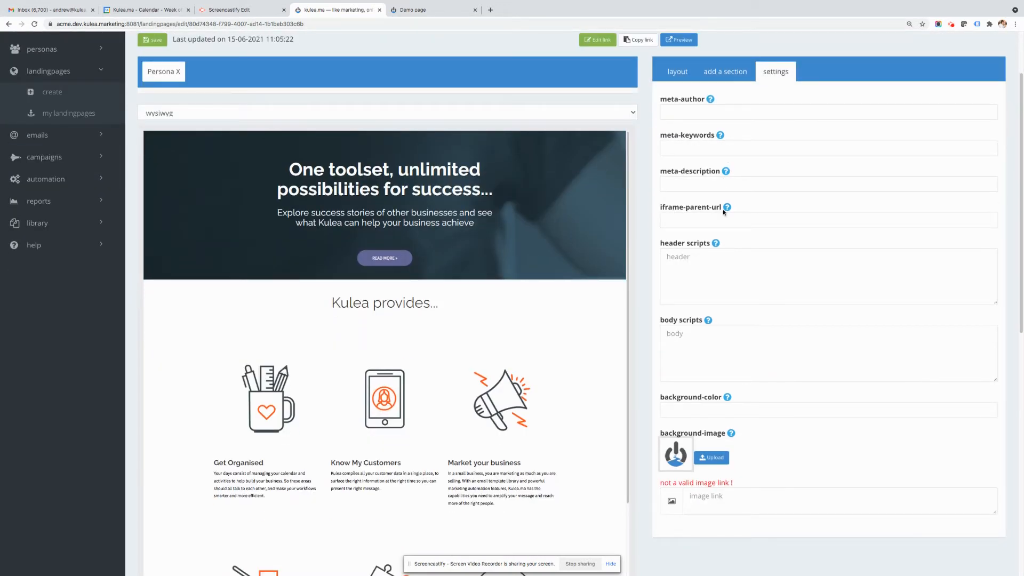
{"action": "left_click", "coordinate": [673, 258]}
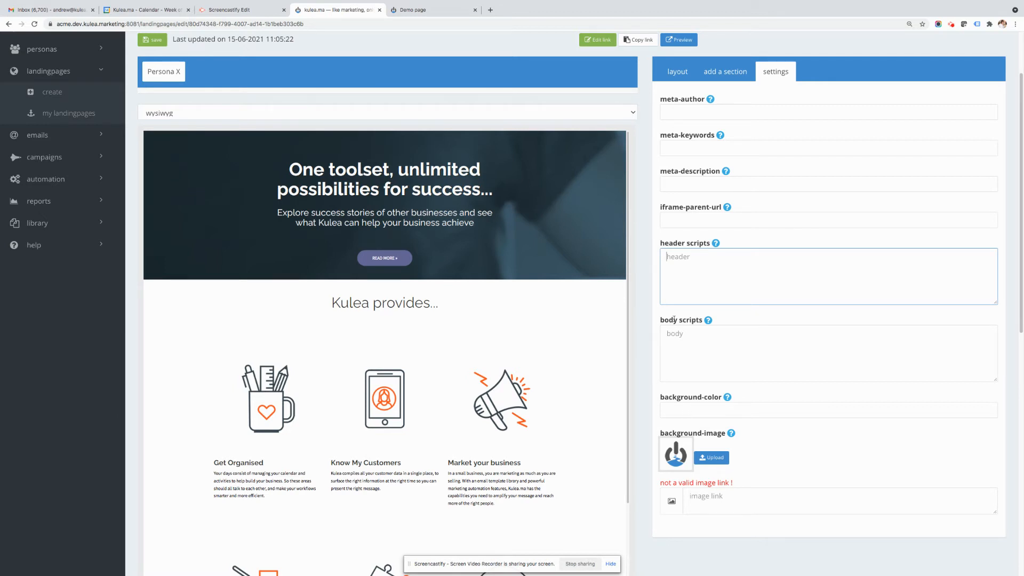
Set the page's background colour to orange and check it throughout the preview
{"action": "left_click", "coordinate": [694, 410]}
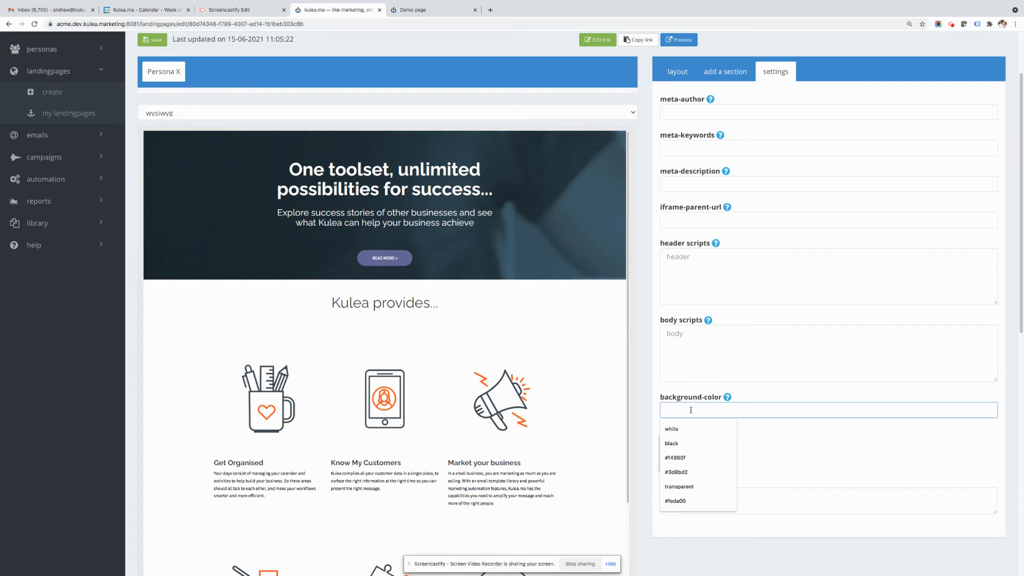
{"action": "type", "text": "orange"}
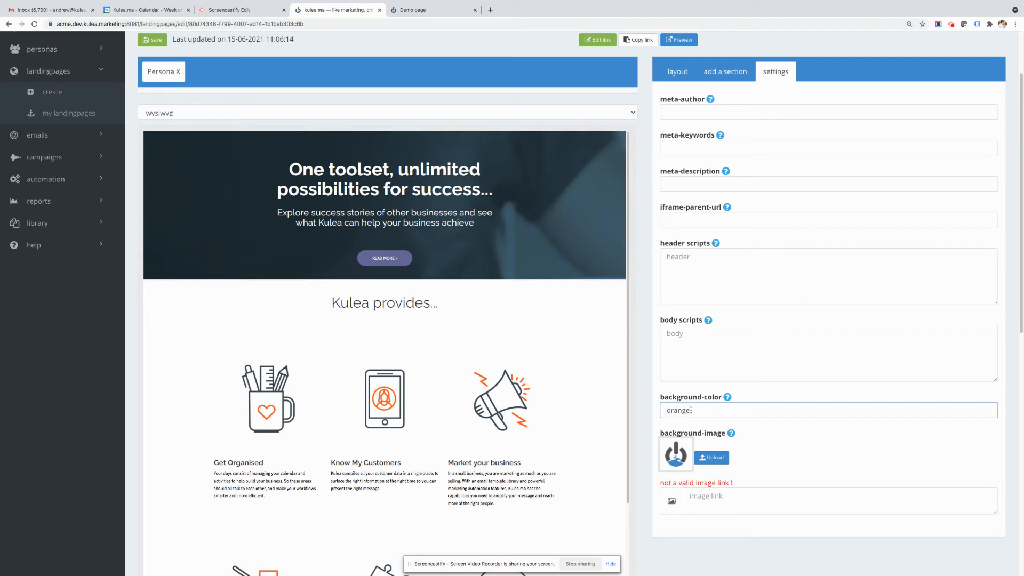
{"action": "left_click", "coordinate": [648, 395]}
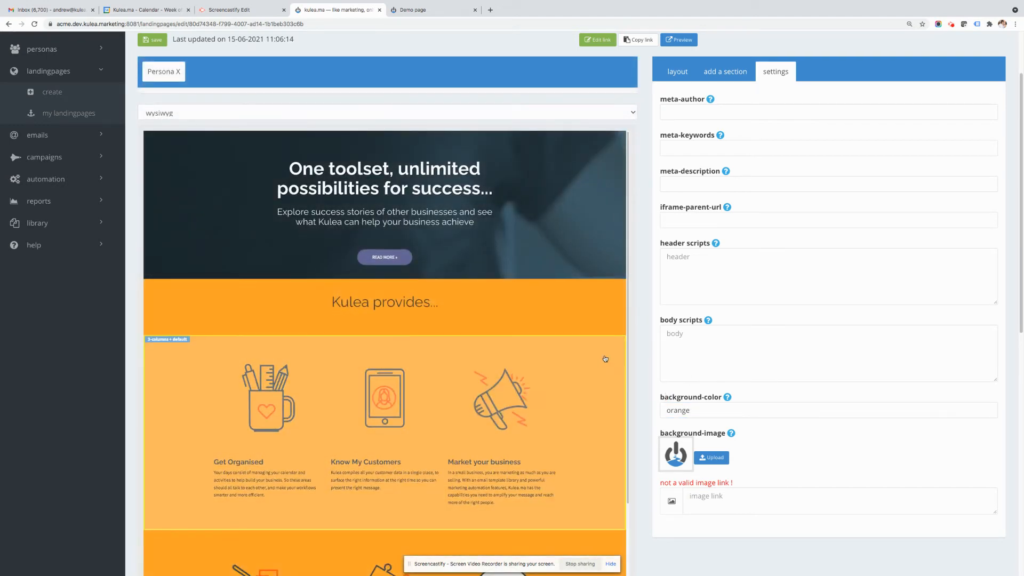
{"action": "scroll", "coordinate": [612, 304], "scroll_direction": "down", "scroll_amount": 1}
{"action": "scroll", "coordinate": [612, 303], "scroll_direction": "down", "scroll_amount": 3}
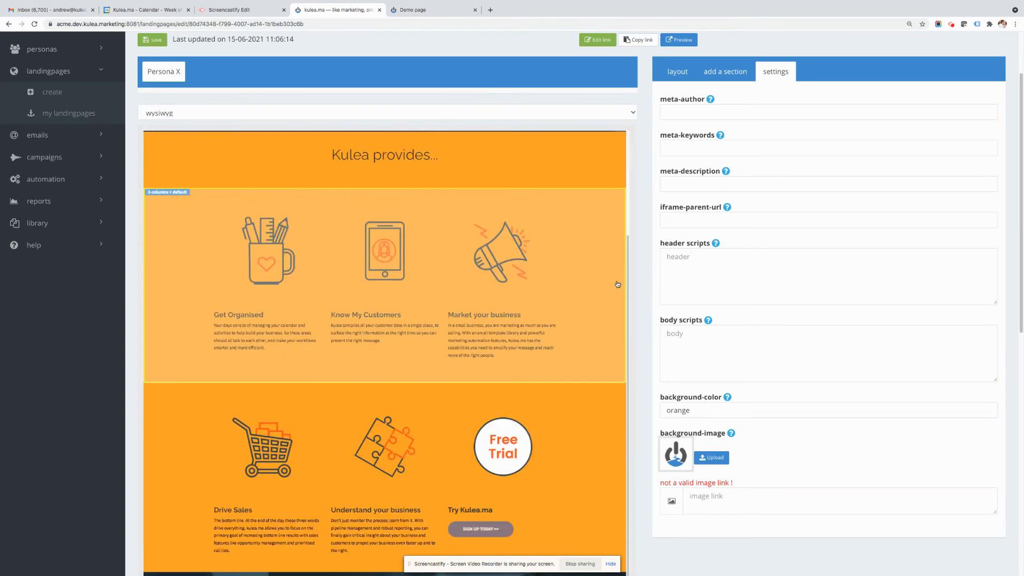
{"action": "scroll", "coordinate": [536, 342], "scroll_direction": "down", "scroll_amount": 5}
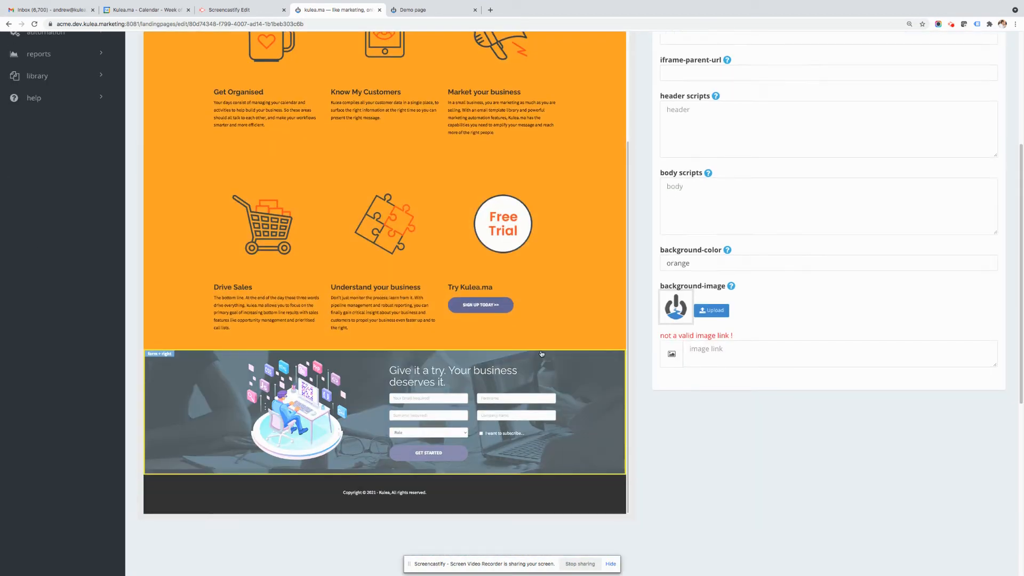
{"action": "scroll", "coordinate": [587, 324], "scroll_direction": "up", "scroll_amount": 5}
{"action": "scroll", "coordinate": [587, 324], "scroll_direction": "up", "scroll_amount": 5}
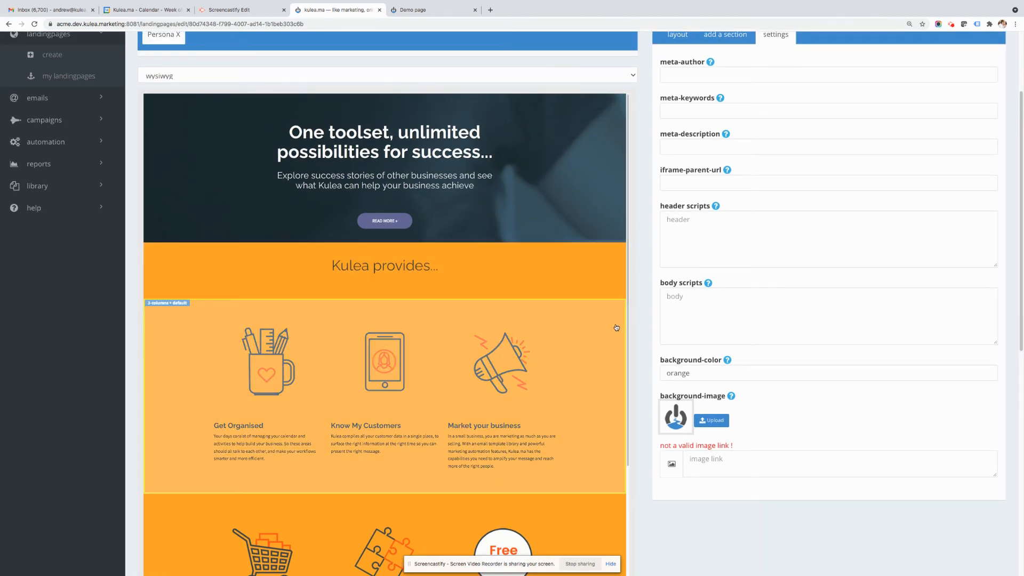
Override the page background in the Get Organised 3 column section by setting its background colour to blue
{"action": "left_click", "coordinate": [615, 327]}
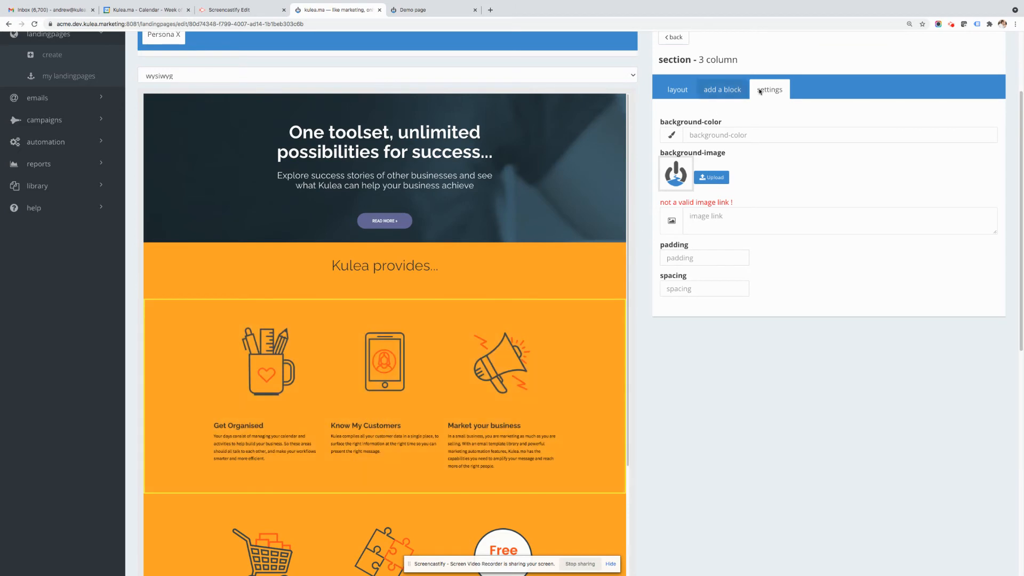
{"action": "left_click", "coordinate": [705, 136]}
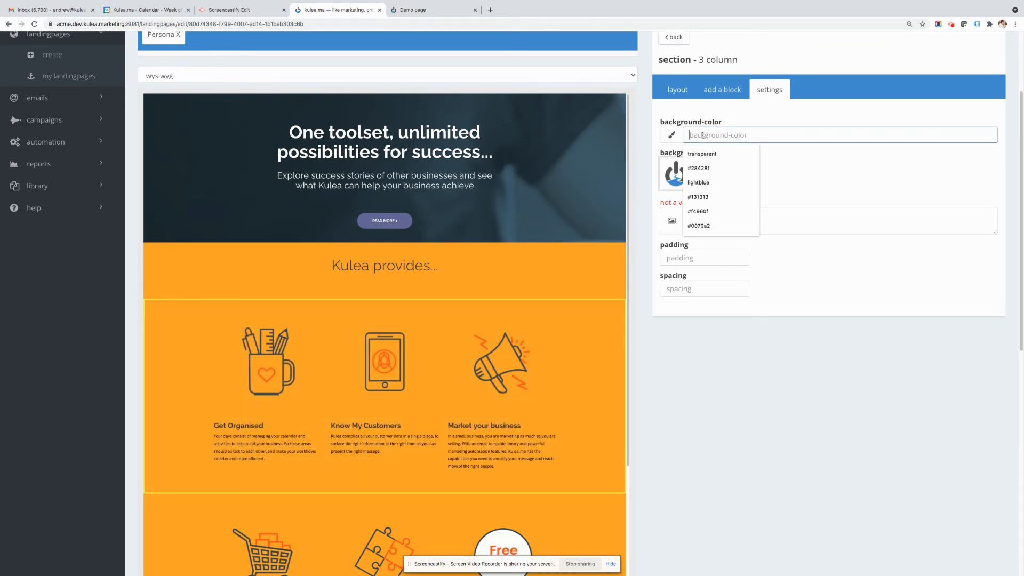
{"action": "type", "text": "blue"}
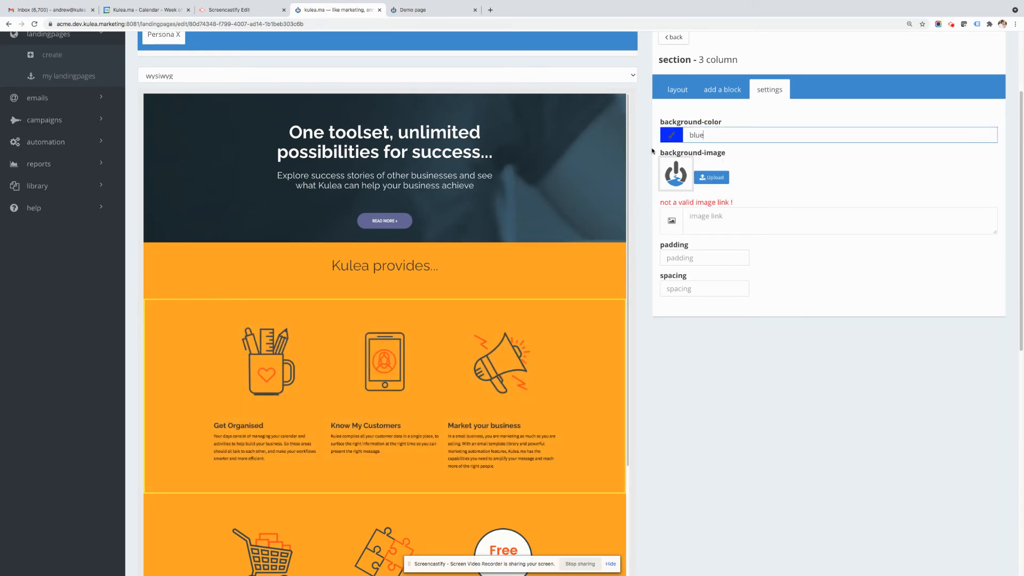
{"action": "left_click", "coordinate": [643, 150]}
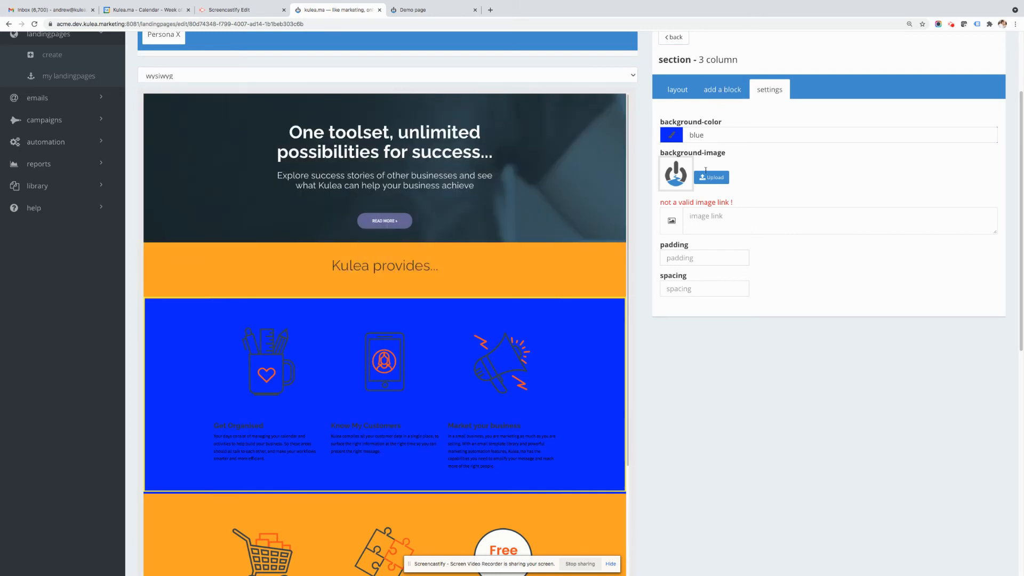
Clear the 3 column section's background colour and return to the page-level settings
{"action": "double_click", "coordinate": [704, 135]}
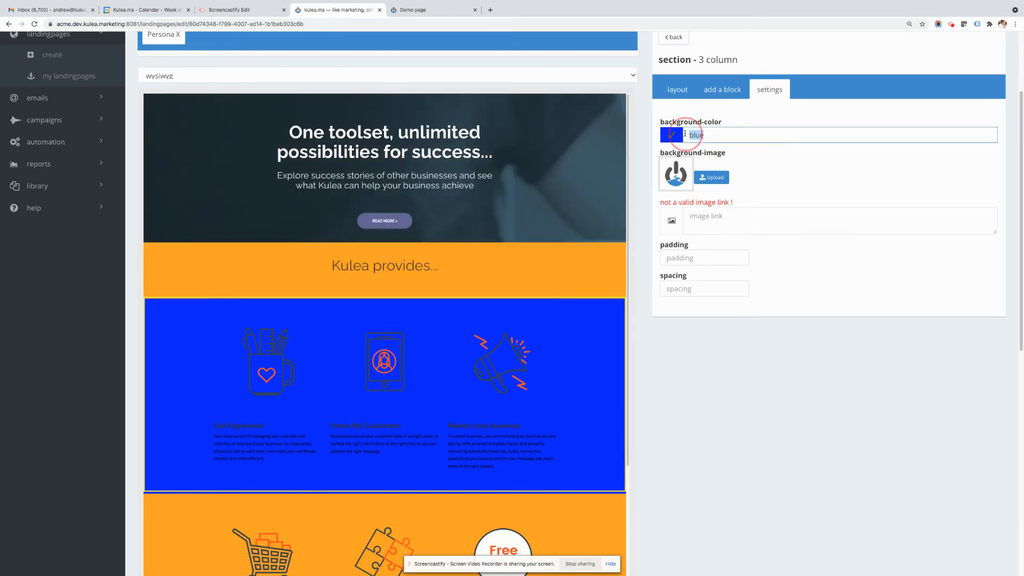
{"action": "key", "text": "BackSpace"}
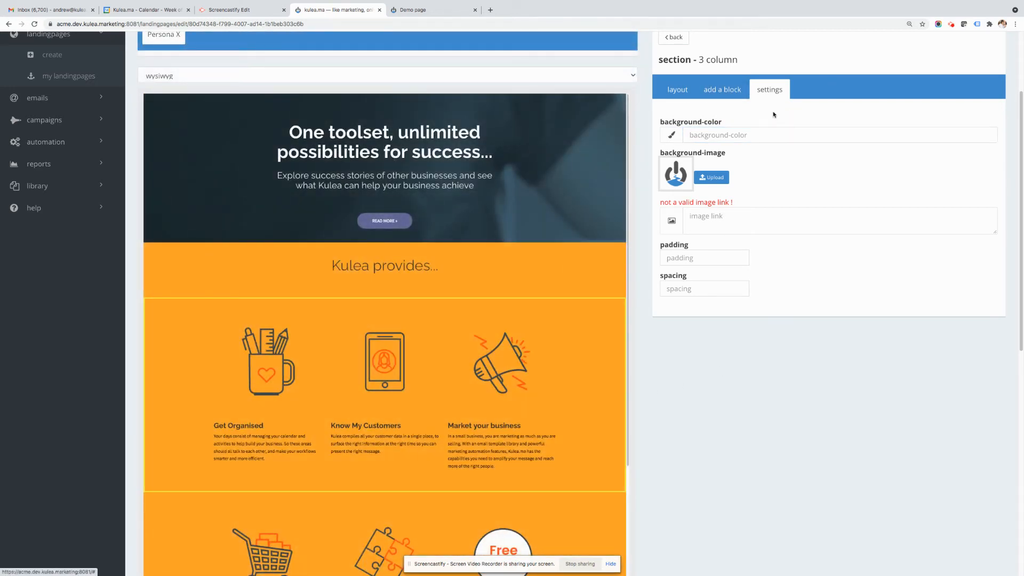
{"action": "left_click", "coordinate": [673, 37]}
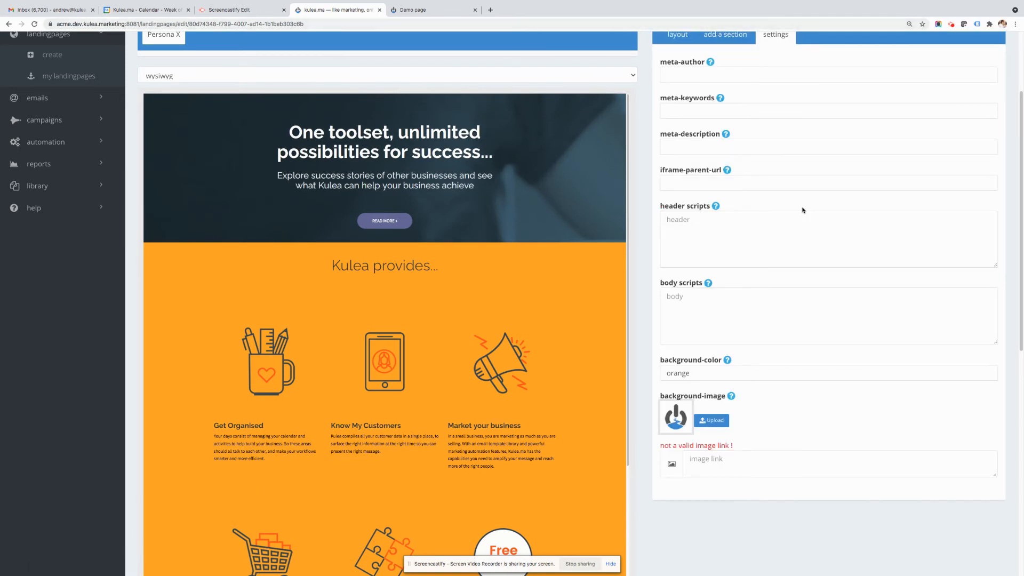
Clear the page's background colour
{"action": "double_click", "coordinate": [661, 373]}
{"action": "key", "text": "BackSpace"}
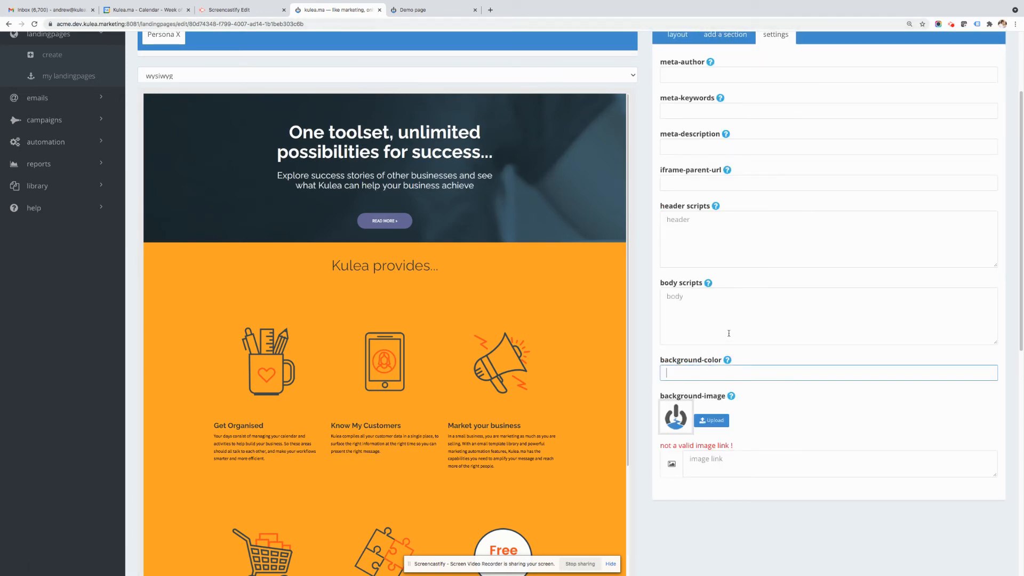
{"action": "left_click", "coordinate": [767, 359]}
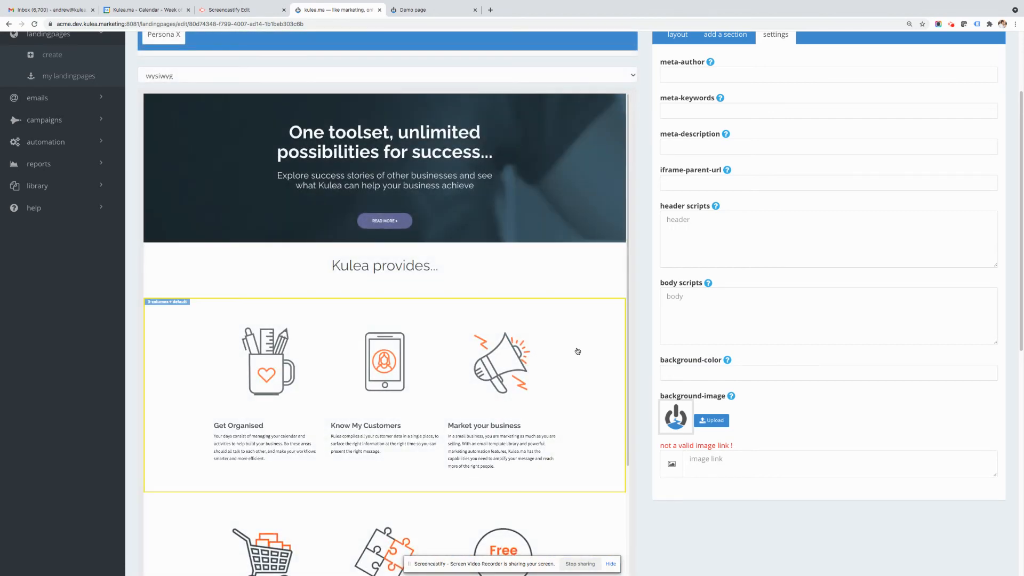
Review the whole page preview, the page-level layout, the section types available to add and the page settings
{"action": "scroll", "coordinate": [587, 350], "scroll_direction": "down", "scroll_amount": 5}
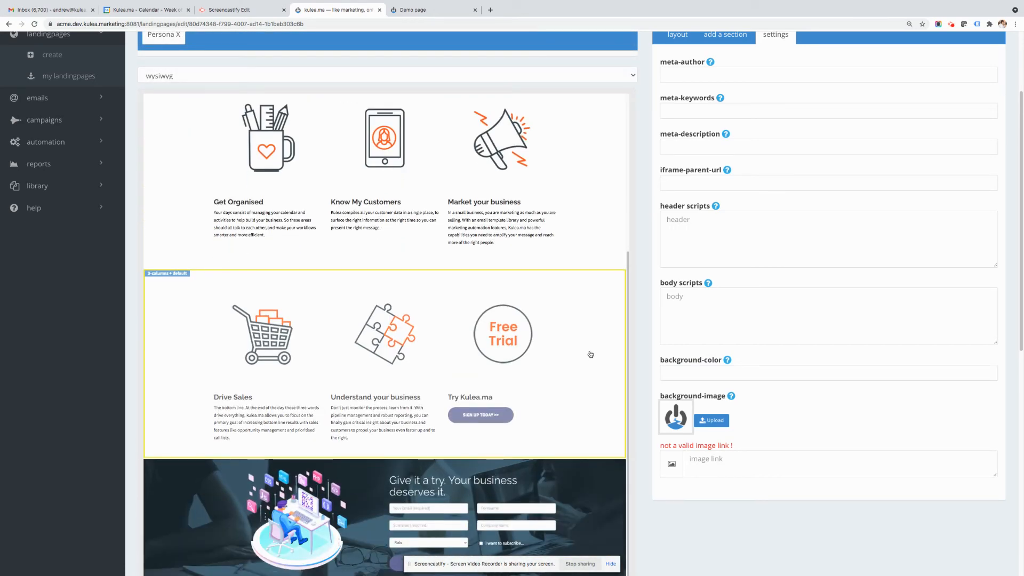
{"action": "scroll", "coordinate": [590, 363], "scroll_direction": "up", "scroll_amount": 5}
{"action": "scroll", "coordinate": [810, 261], "scroll_direction": "up", "scroll_amount": 3}
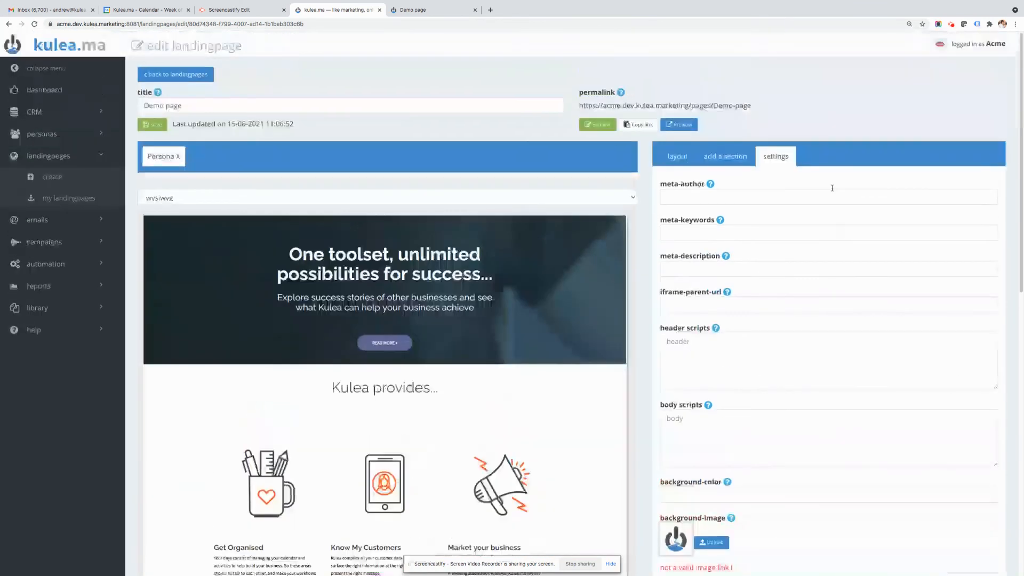
{"action": "left_click", "coordinate": [742, 152]}
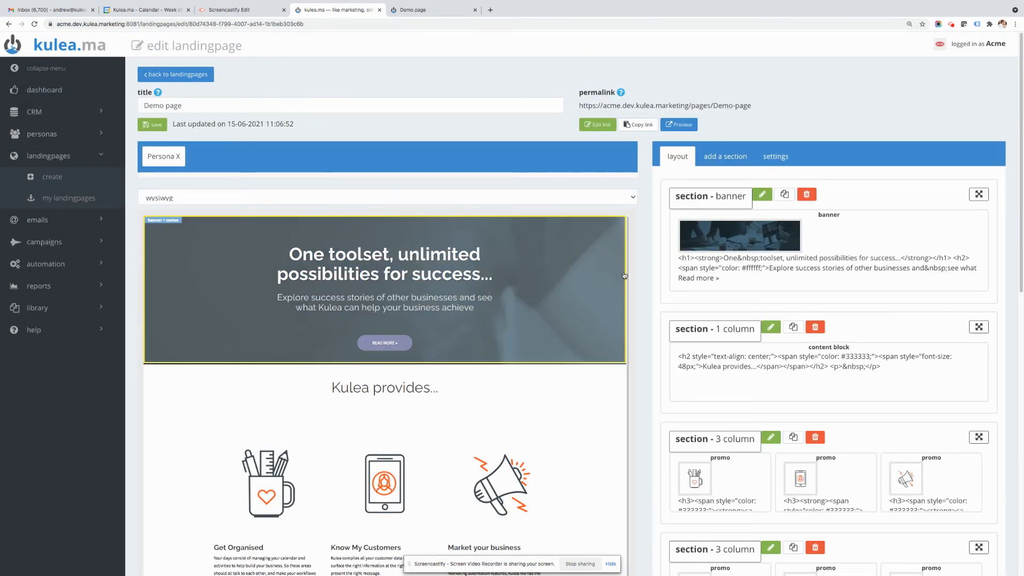
{"action": "left_click", "coordinate": [717, 161]}
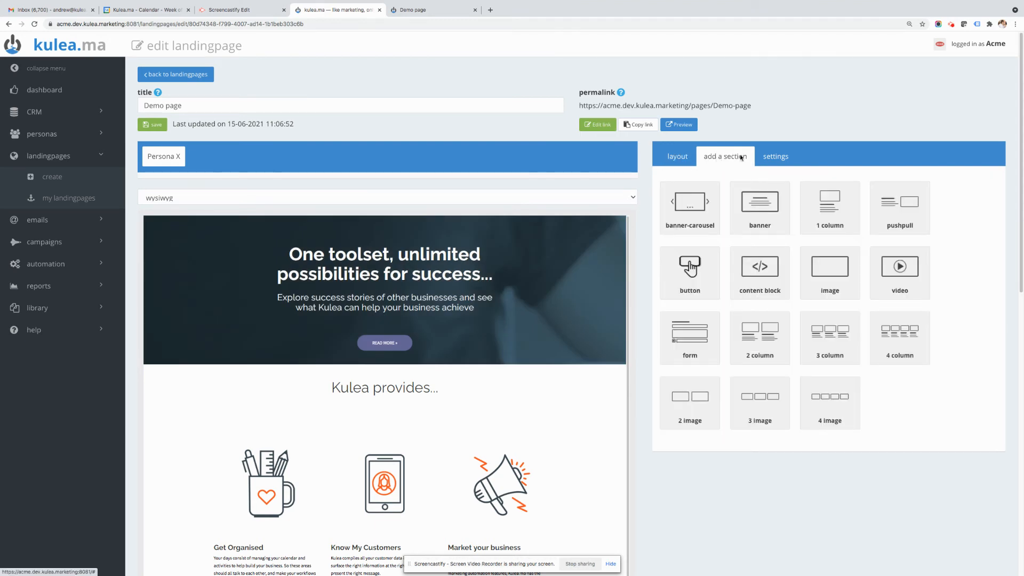
{"action": "left_click", "coordinate": [777, 157]}
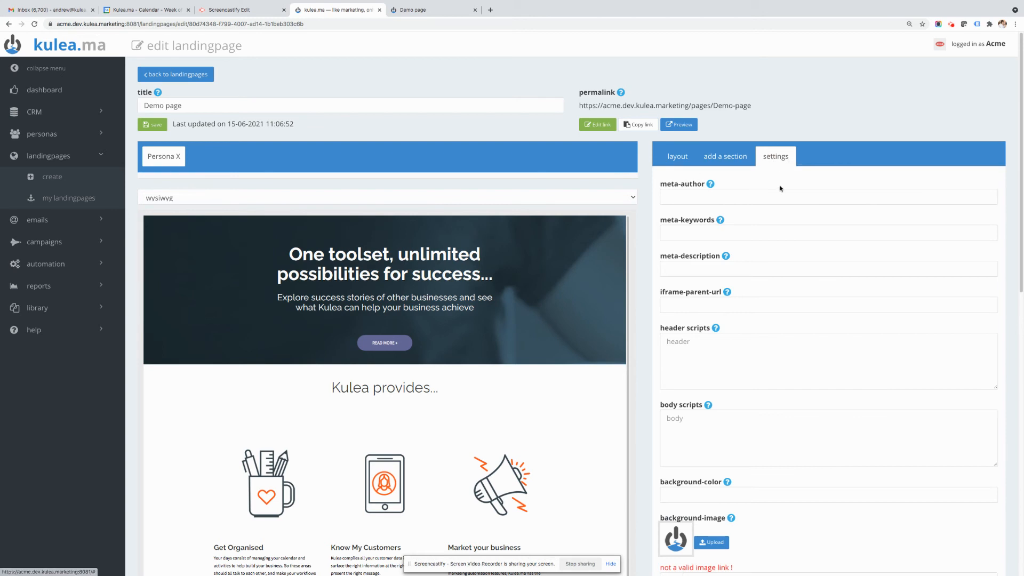
{"action": "scroll", "coordinate": [788, 211], "scroll_direction": "down", "scroll_amount": 3}
{"action": "scroll", "coordinate": [789, 211], "scroll_direction": "up", "scroll_amount": 3}
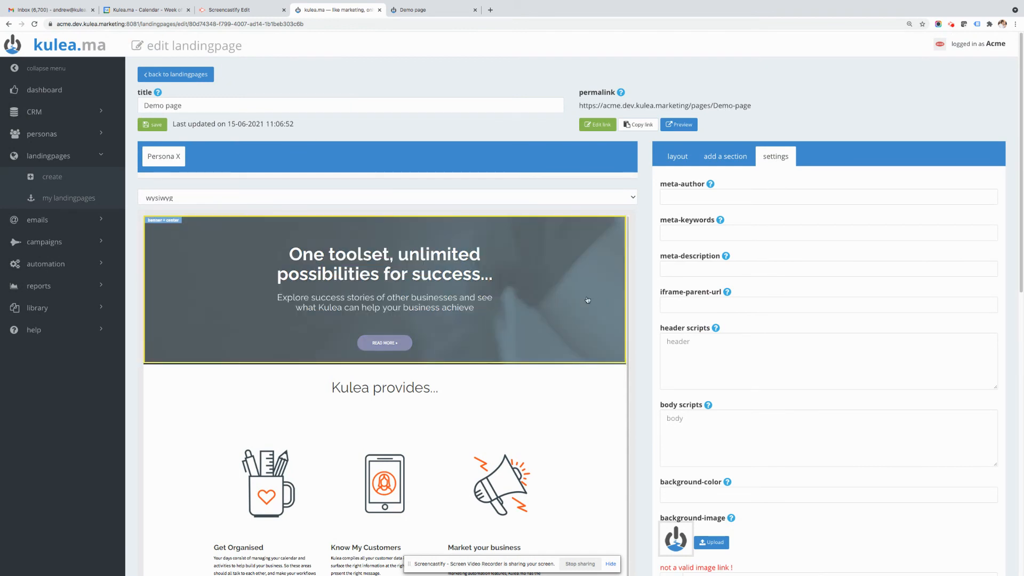
Return to the page-level layout and compare its list of sections with the page preview from banner to footer
{"action": "left_click", "coordinate": [679, 159]}
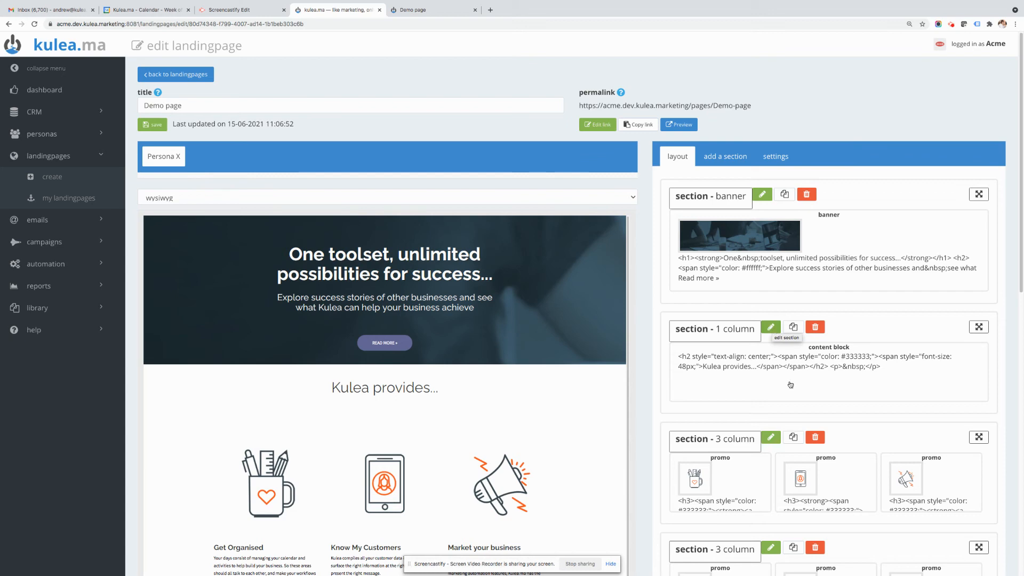
{"action": "scroll", "coordinate": [783, 363], "scroll_direction": "down", "scroll_amount": 3}
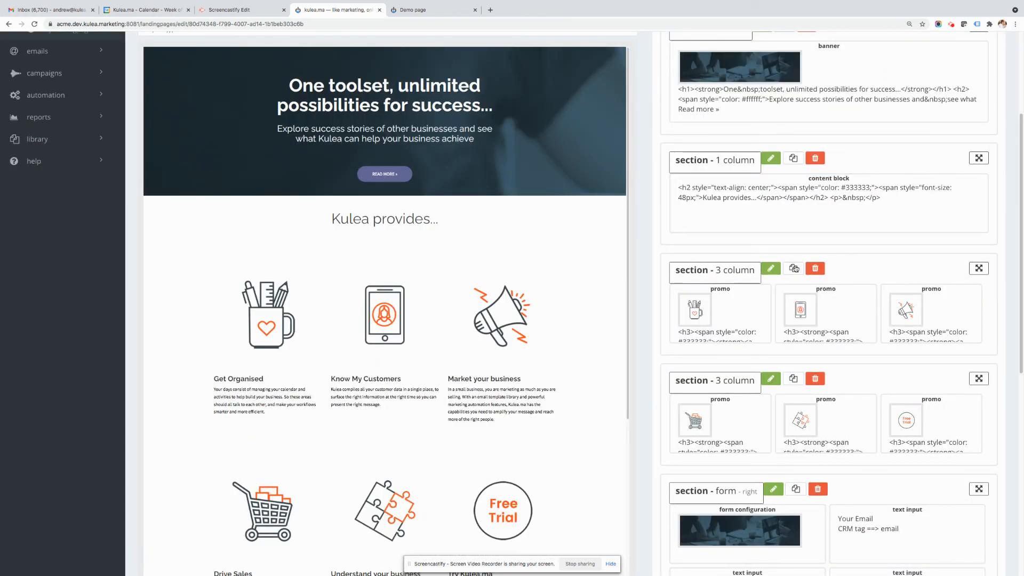
{"action": "scroll", "coordinate": [794, 269], "scroll_direction": "up", "scroll_amount": 3}
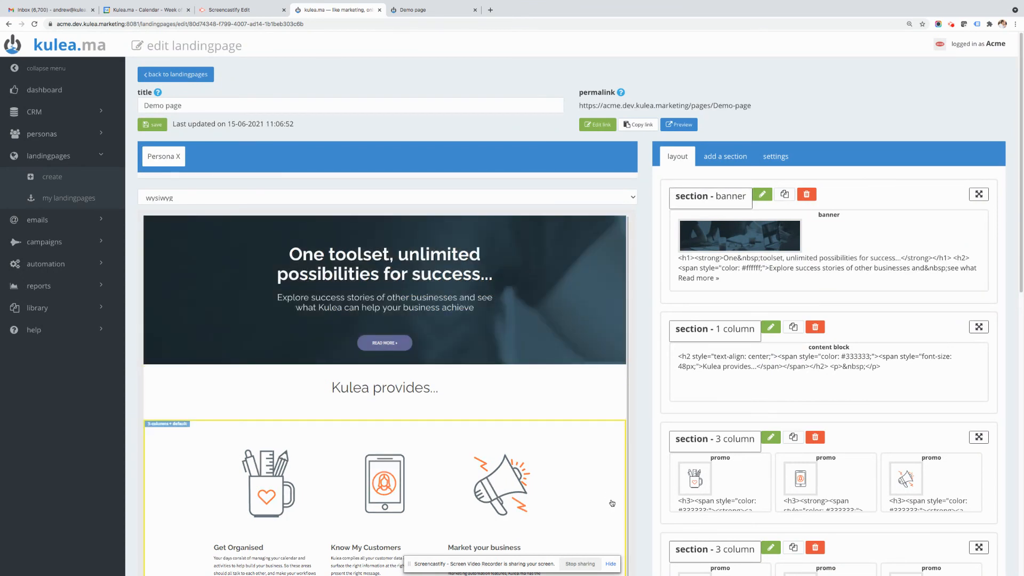
{"action": "scroll", "coordinate": [610, 495], "scroll_direction": "down", "scroll_amount": 2}
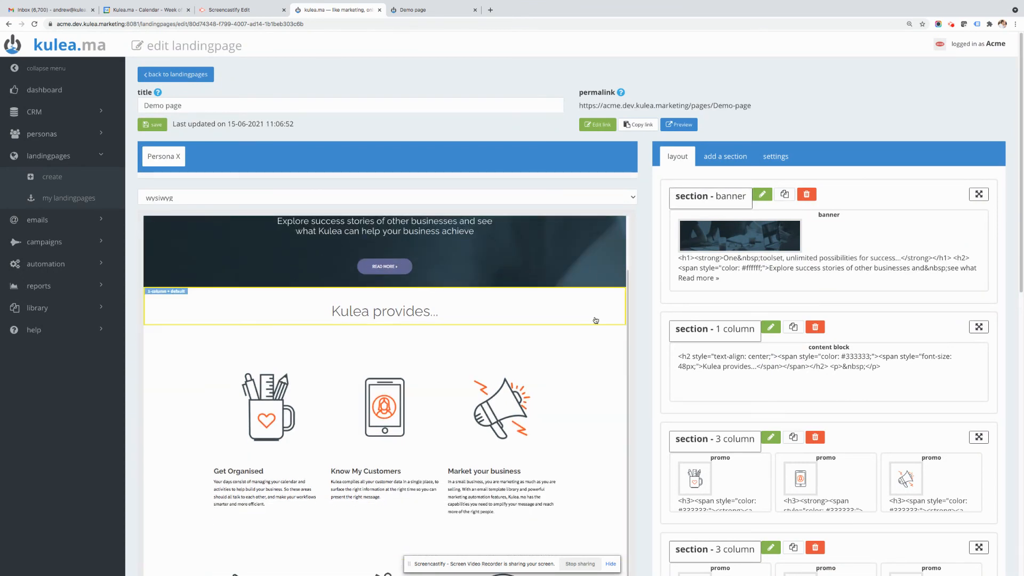
{"action": "scroll", "coordinate": [607, 372], "scroll_direction": "down", "scroll_amount": 1}
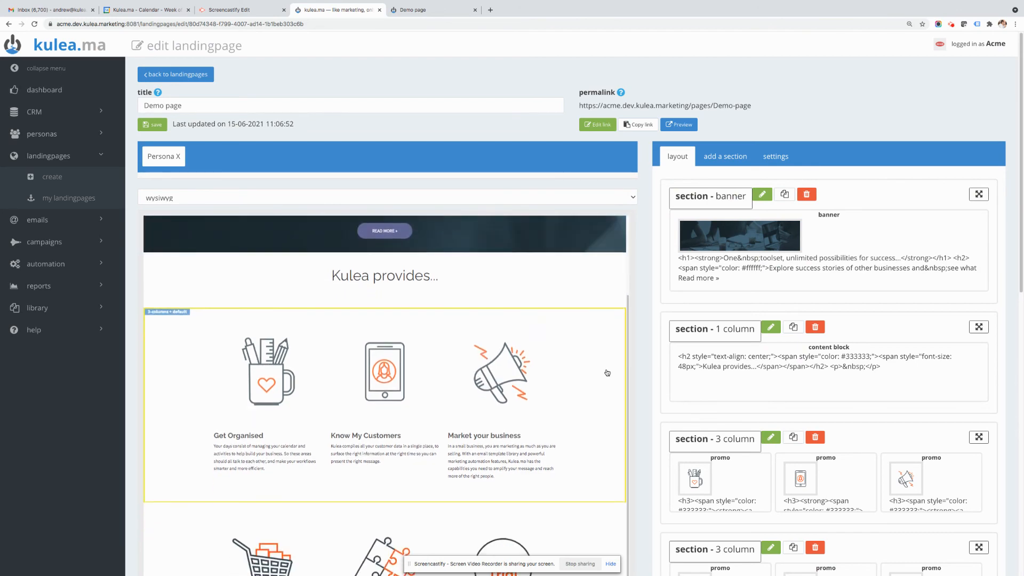
{"action": "scroll", "coordinate": [607, 373], "scroll_direction": "down", "scroll_amount": 7}
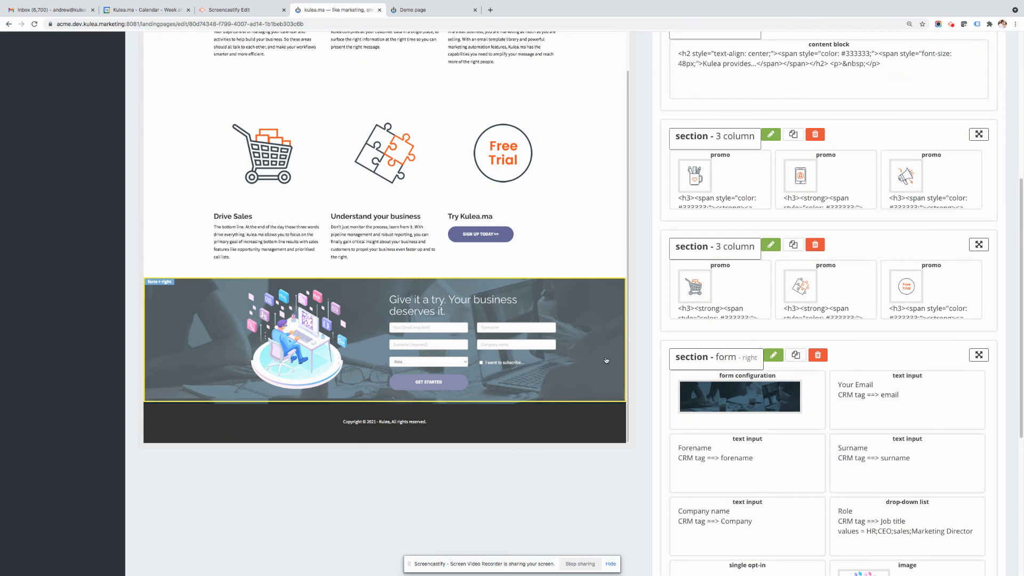
{"action": "scroll", "coordinate": [607, 397], "scroll_direction": "up", "scroll_amount": 10}
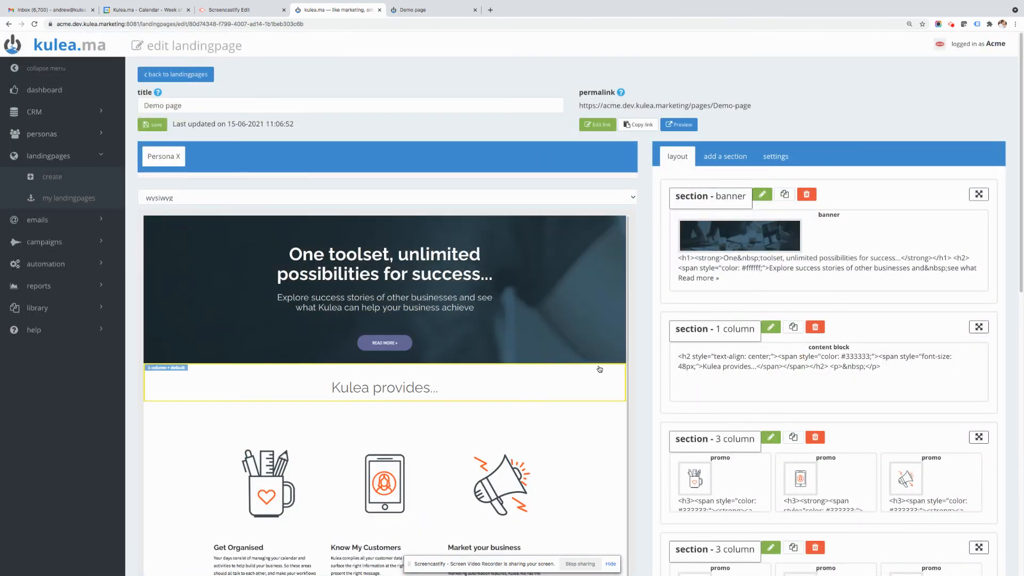
Inspect the banner section's layout, available blocks and style settings, and return to the page-level layout
{"action": "left_click", "coordinate": [601, 300]}
{"action": "left_click", "coordinate": [676, 214]}
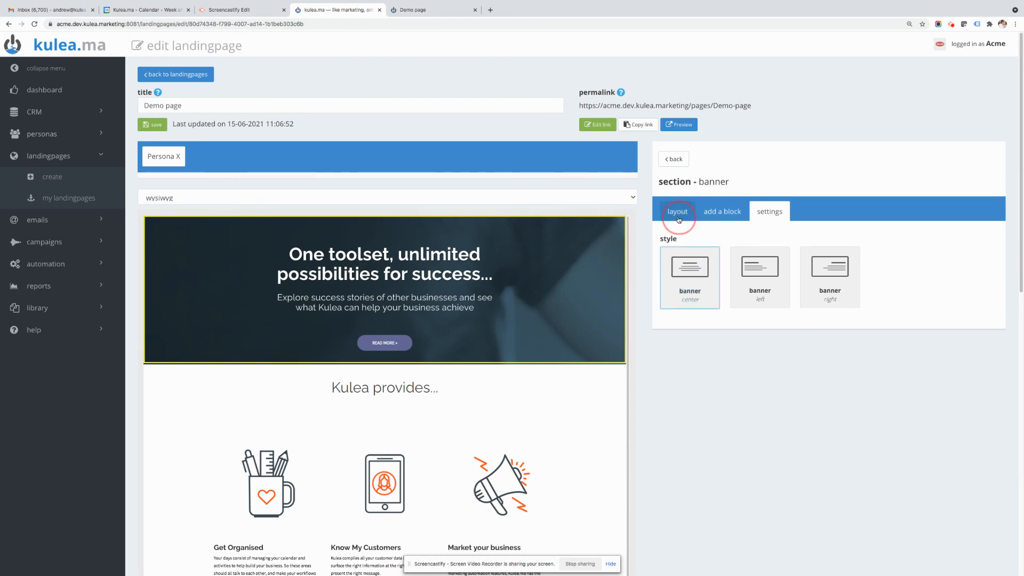
{"action": "left_click", "coordinate": [722, 212]}
{"action": "left_click", "coordinate": [770, 214]}
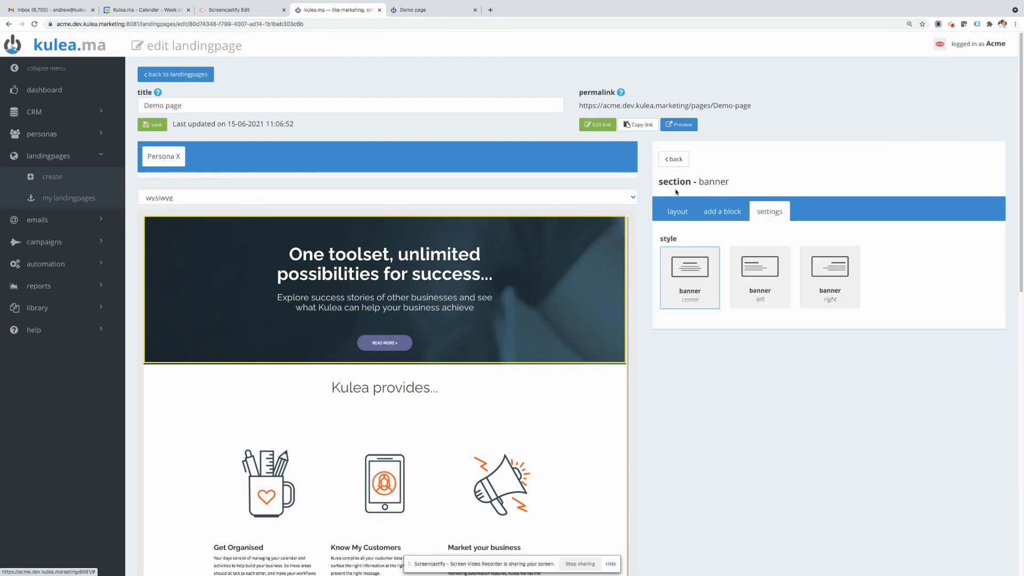
{"action": "left_click", "coordinate": [677, 212]}
{"action": "left_click", "coordinate": [723, 212]}
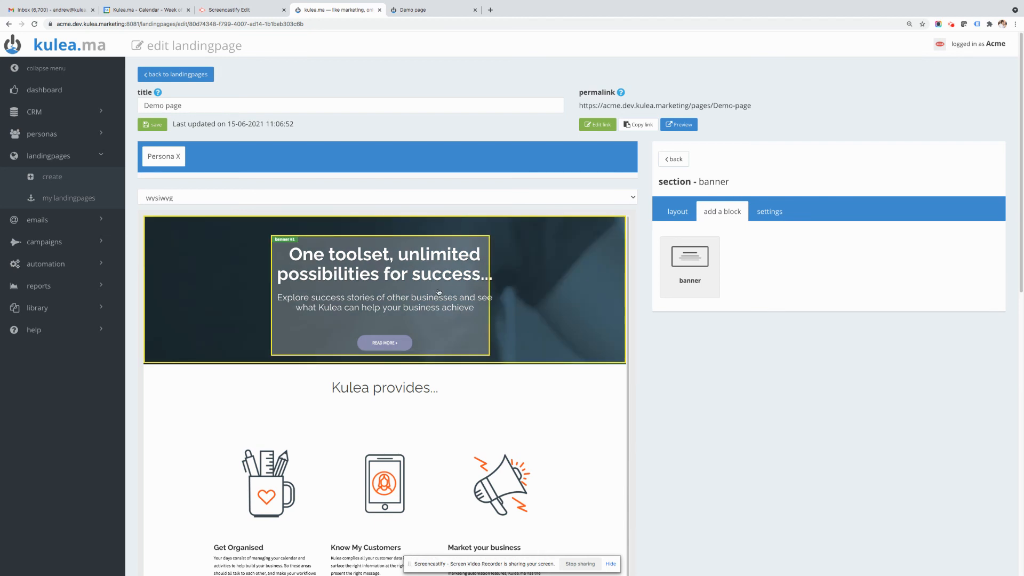
{"action": "scroll", "coordinate": [438, 309], "scroll_direction": "down", "scroll_amount": 2}
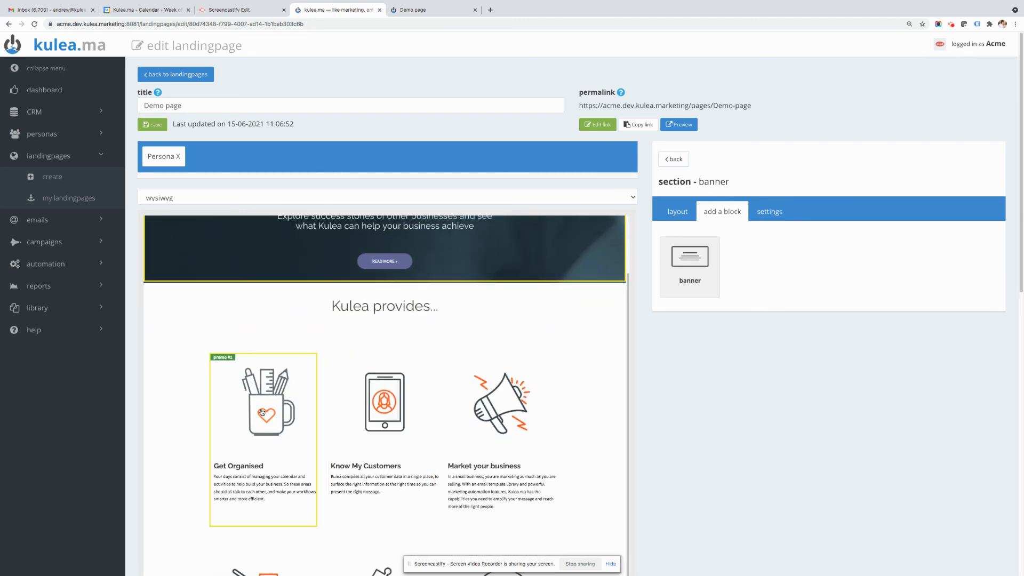
{"action": "left_click", "coordinate": [674, 159]}
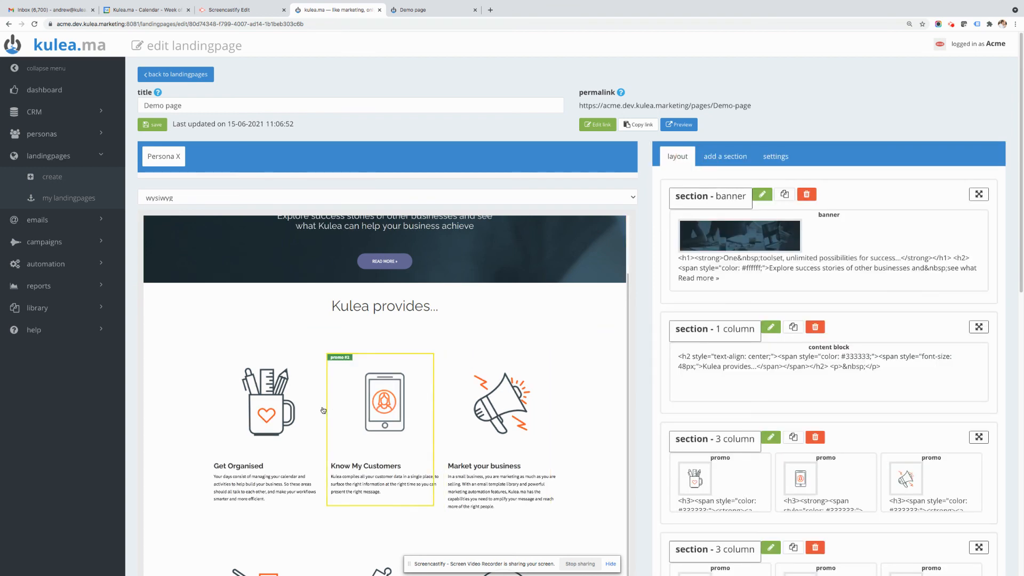
Inspect the Know My Customers promo block's media, content and button options, and return to the page-level layout
{"action": "scroll", "coordinate": [377, 385], "scroll_direction": "down", "scroll_amount": 3}
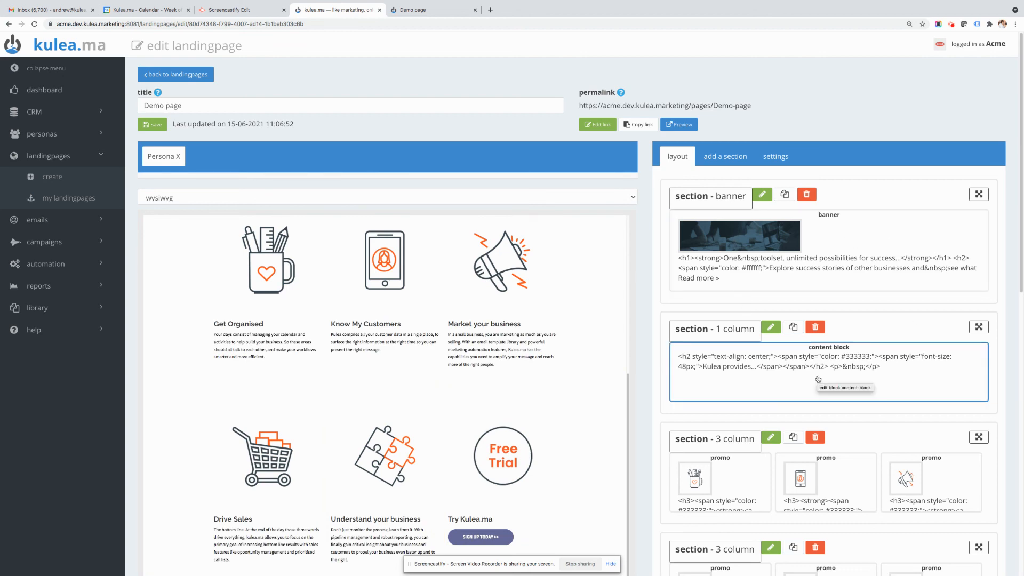
{"action": "scroll", "coordinate": [818, 379], "scroll_direction": "down", "scroll_amount": 3}
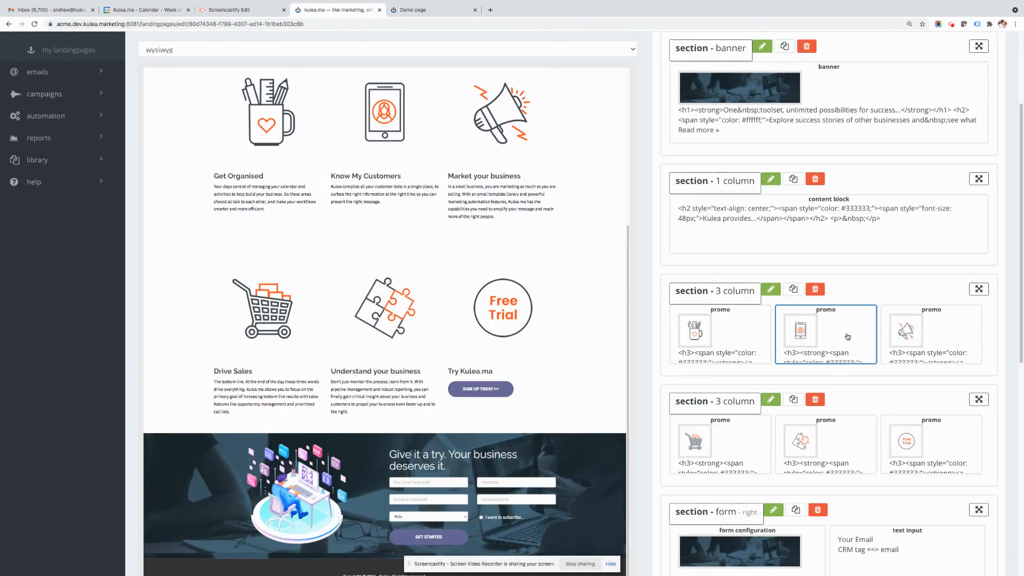
{"action": "left_click", "coordinate": [817, 333]}
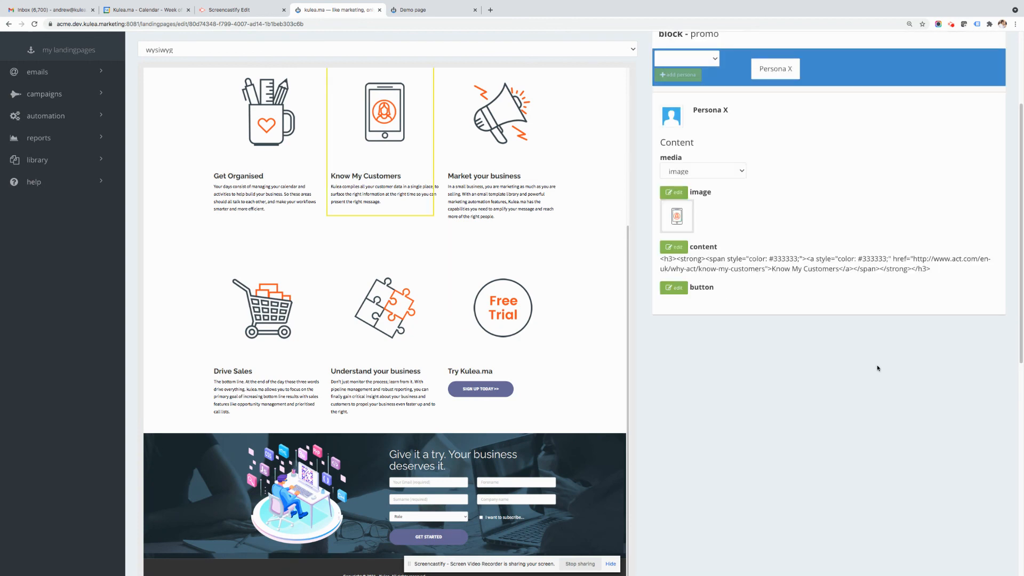
{"action": "scroll", "coordinate": [877, 368], "scroll_direction": "up", "scroll_amount": 3}
{"action": "left_click", "coordinate": [675, 159]}
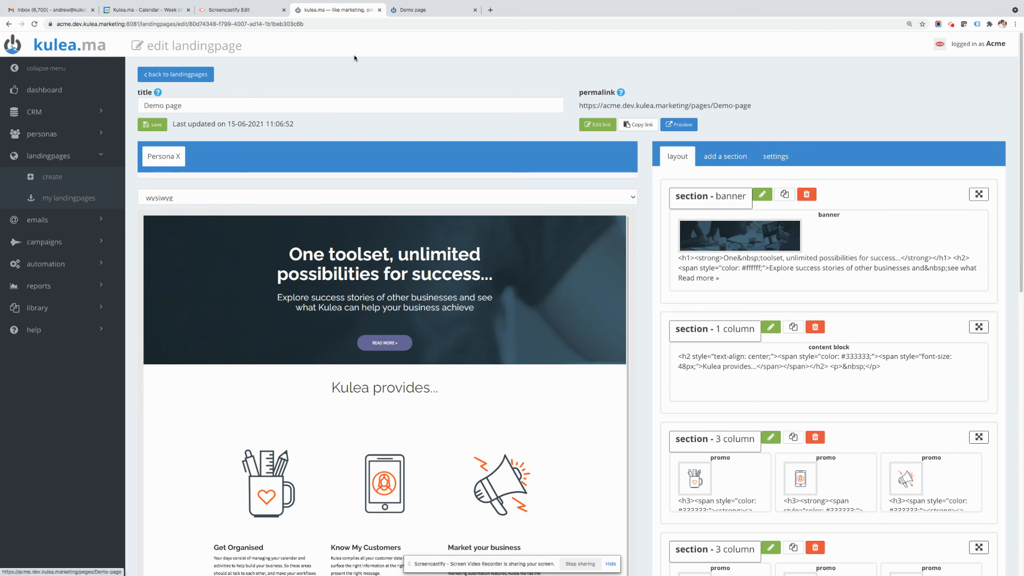
{"action": "left_click", "coordinate": [952, 26]}
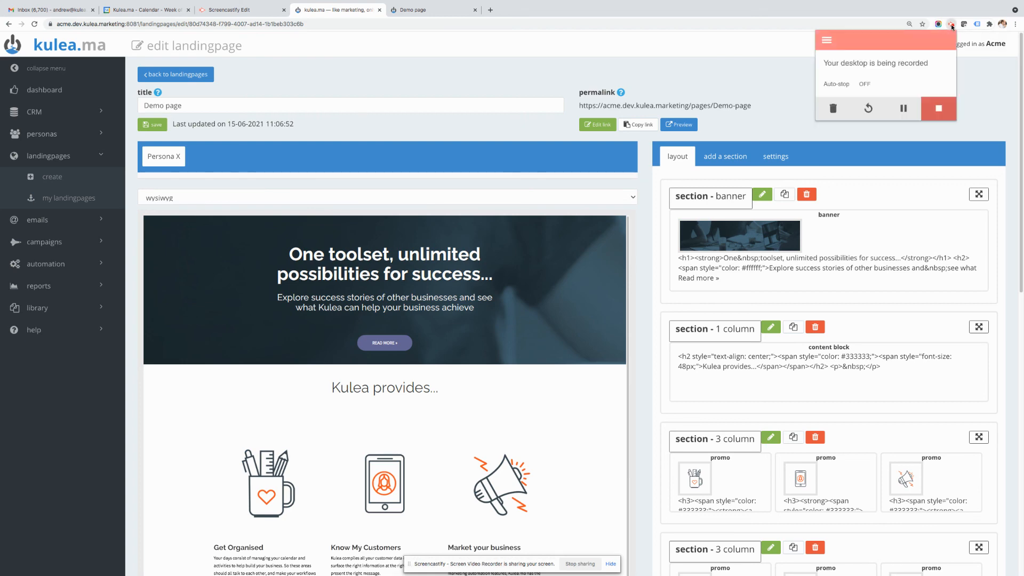